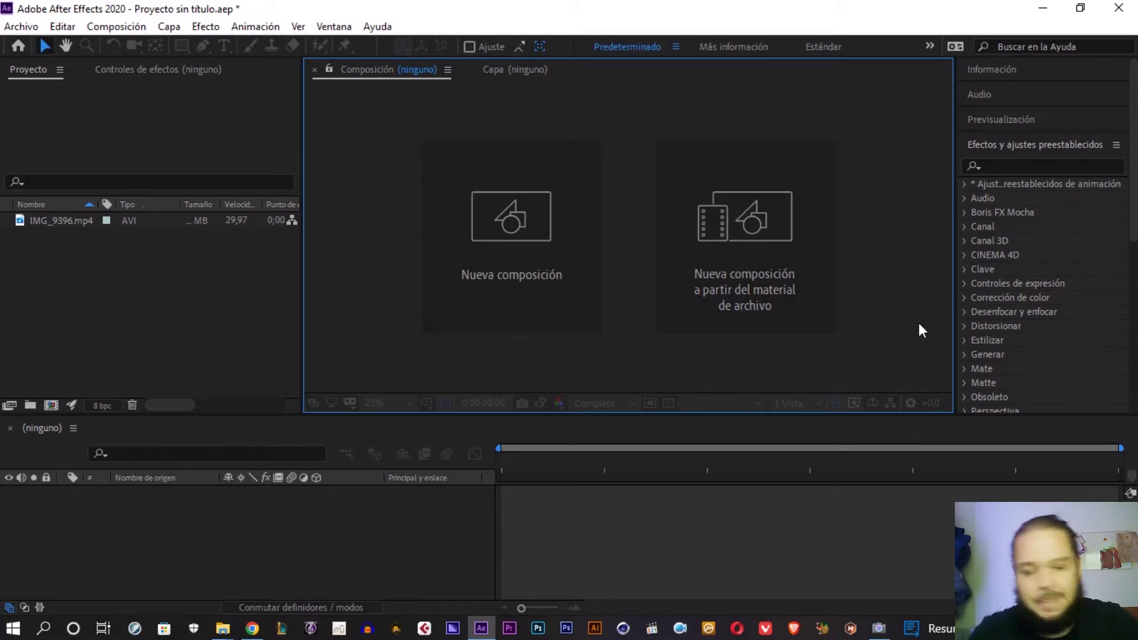
Create a 1920x1080, 25 fps Comp 1 and add IMG_9396.mp4 as its first layer
left_click(435, 546)
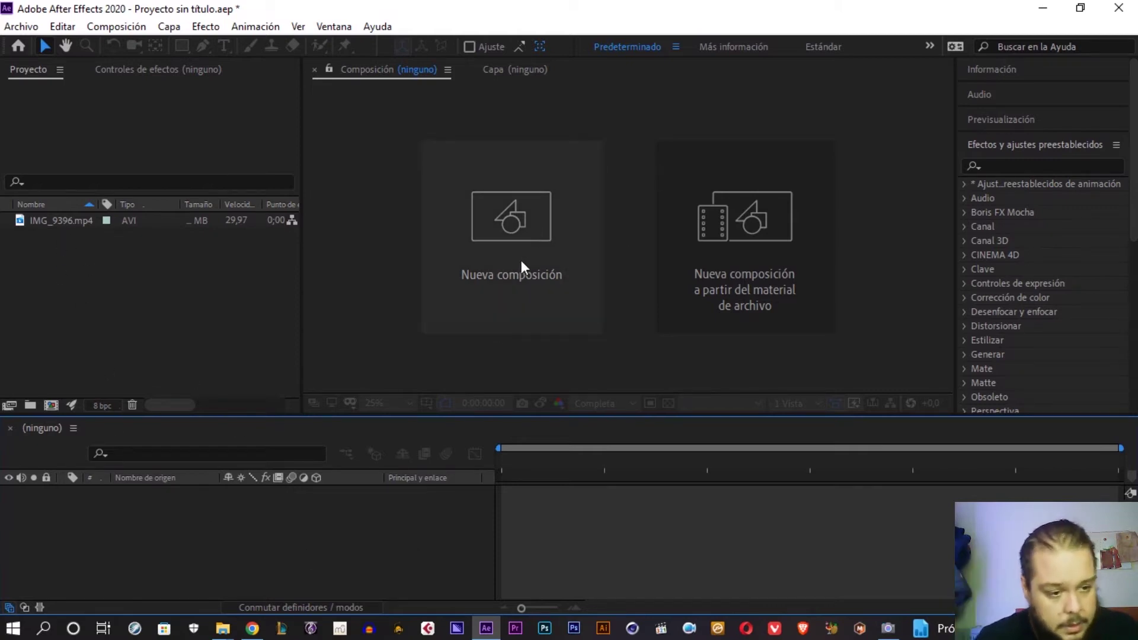
left_click(21, 26)
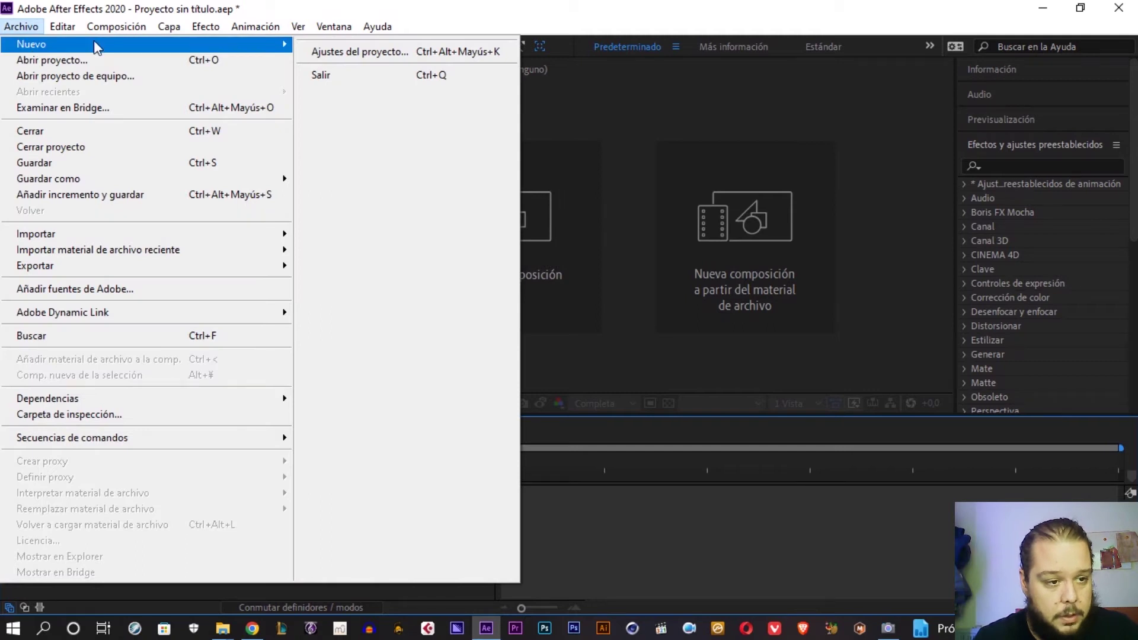
left_click(155, 529)
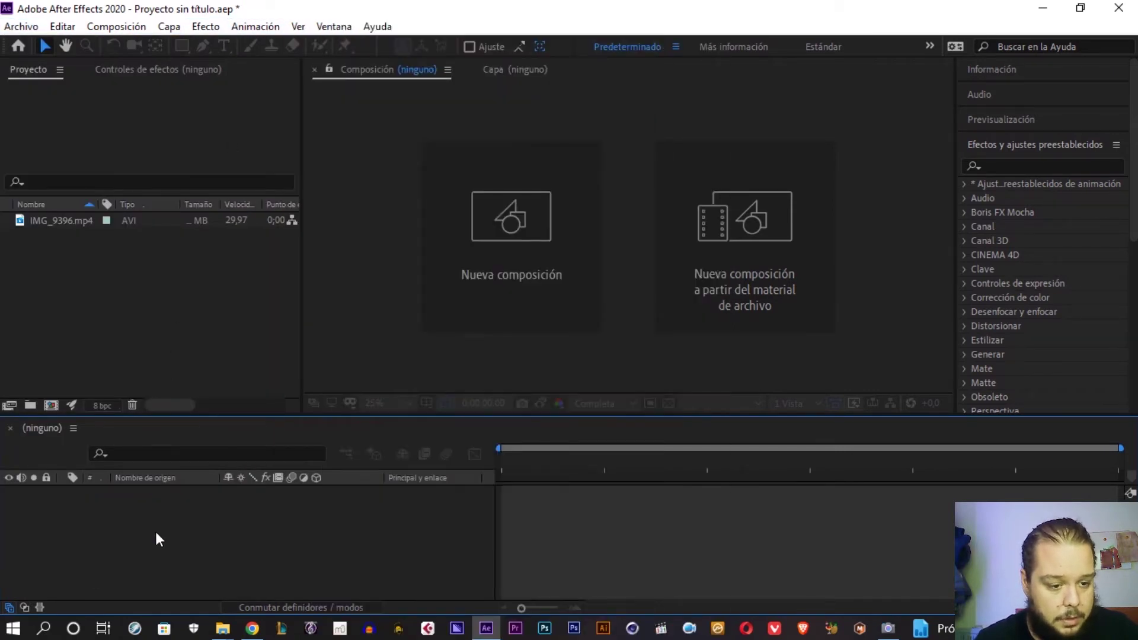
key("ctrl+n")
key("Return")
mouse_move(59, 236)
left_mouse_down()
mouse_move(70, 243)
mouse_move(102, 537)
left_mouse_up()
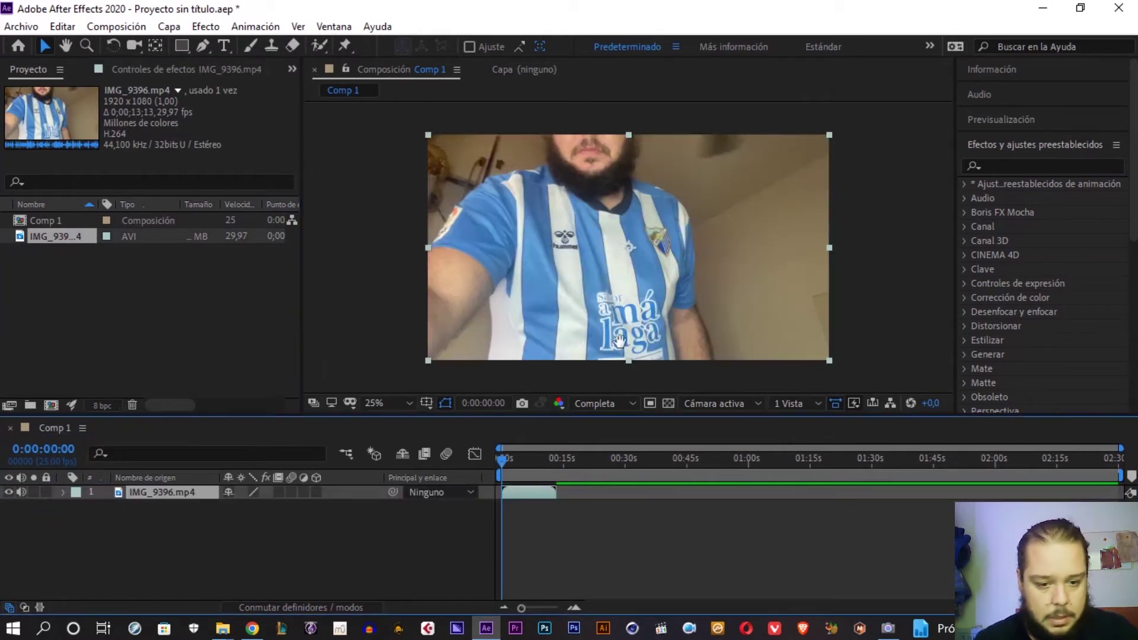
key("space")
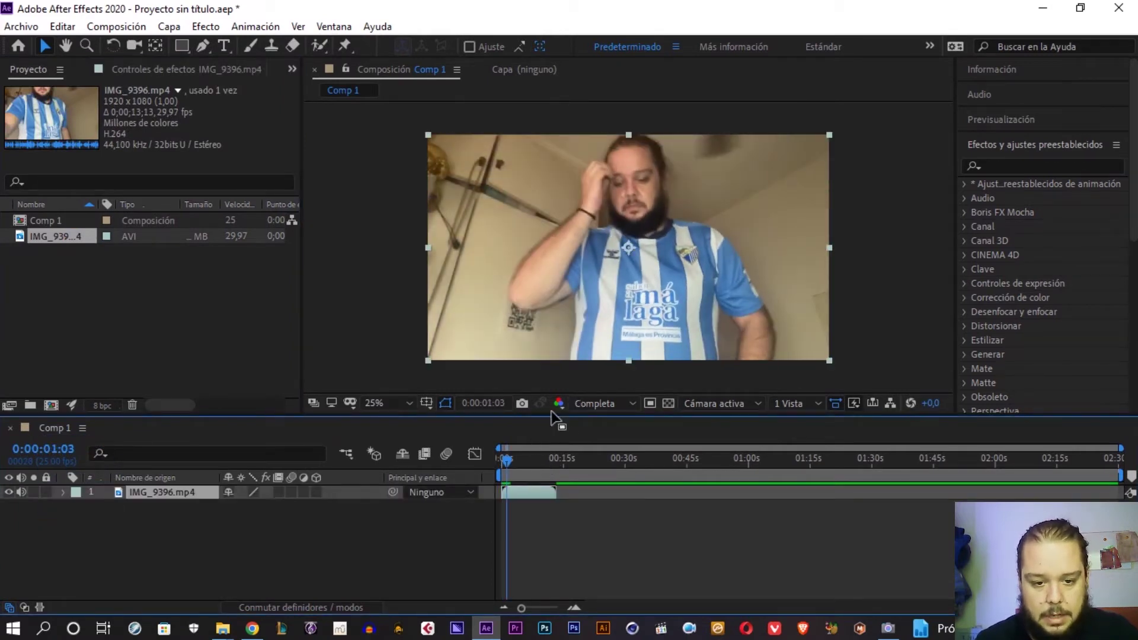
left_click_drag(506, 462, 492, 464)
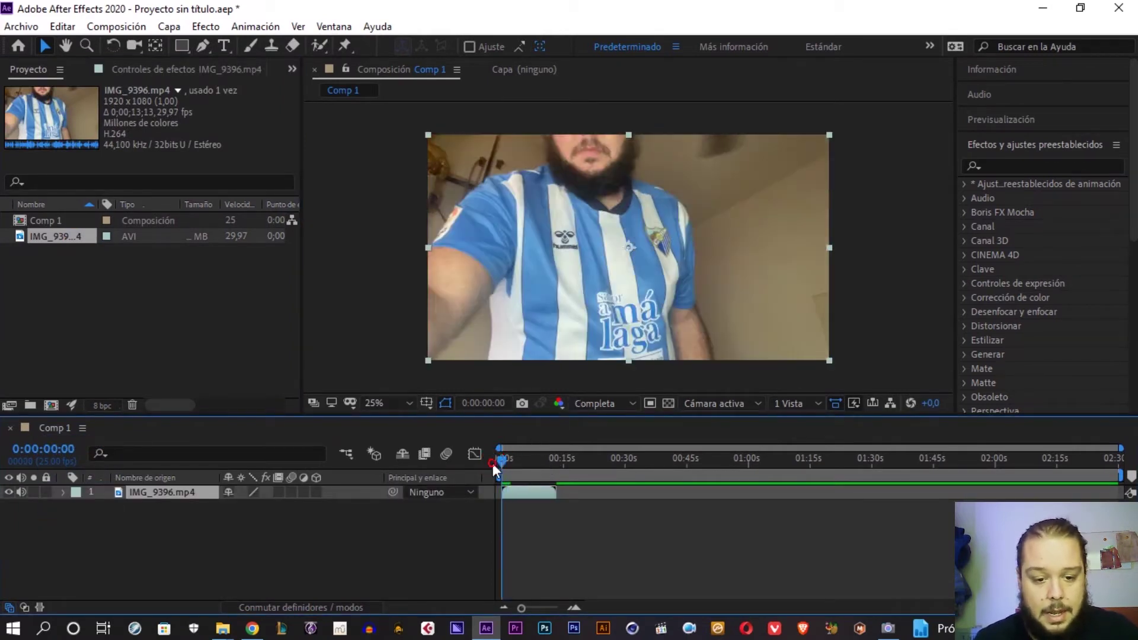
left_click(404, 570)
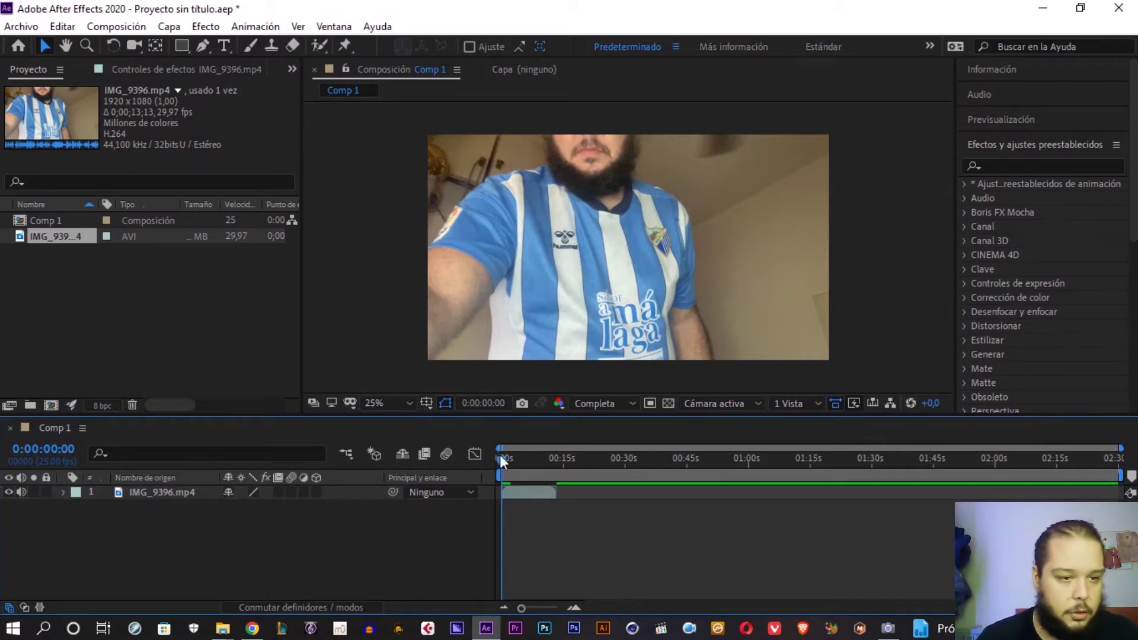
key("space")
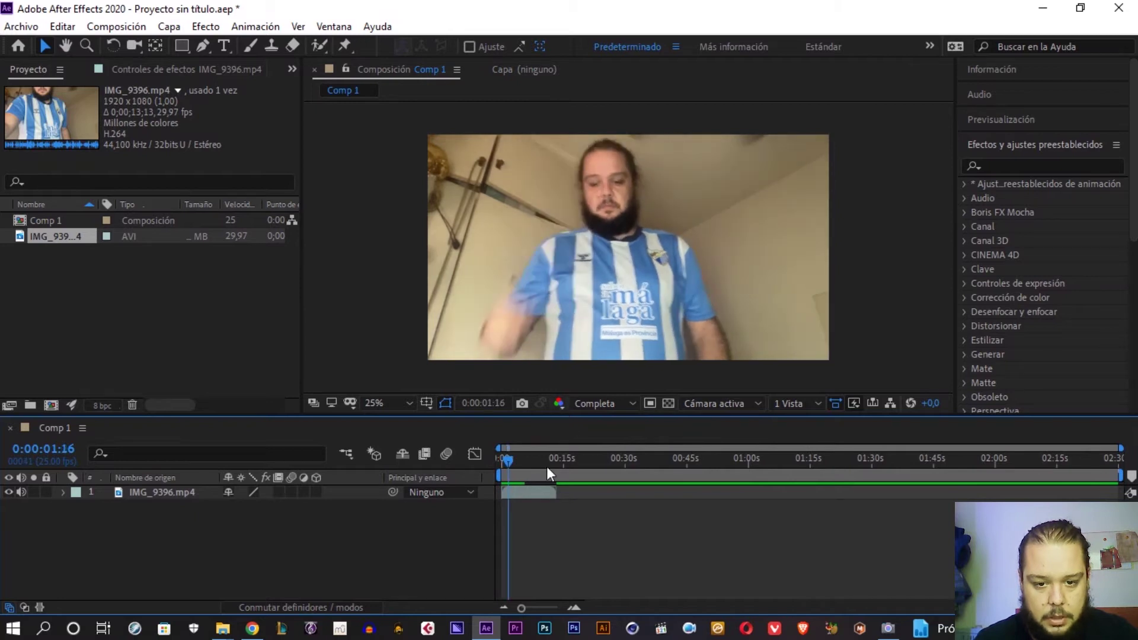
left_click(508, 490)
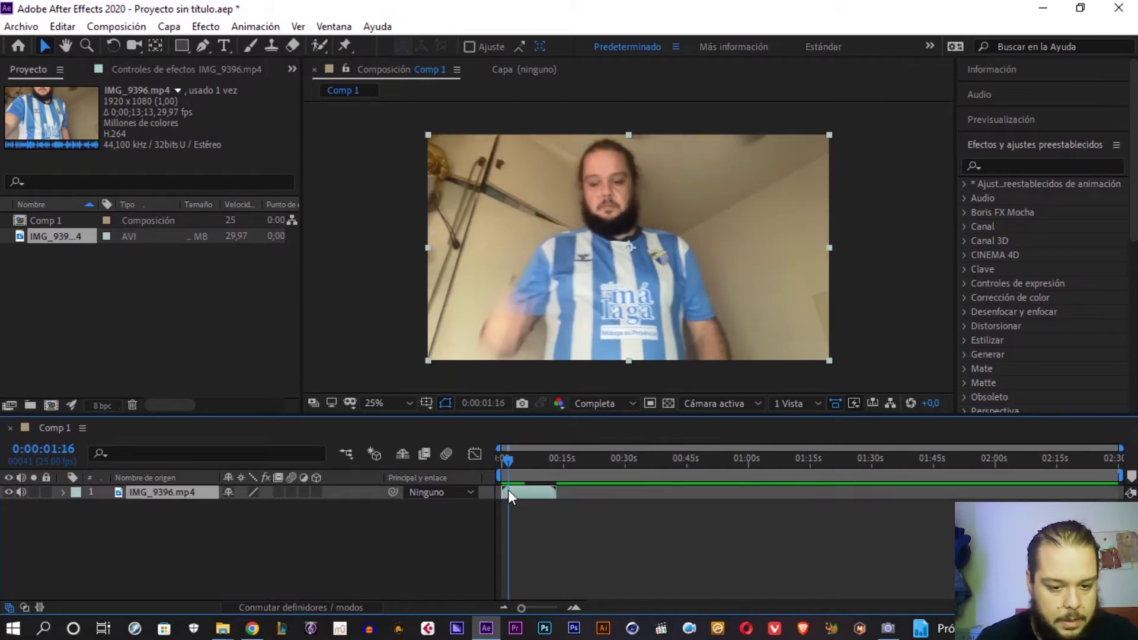
key("ctrl+d")
left_click(165, 507)
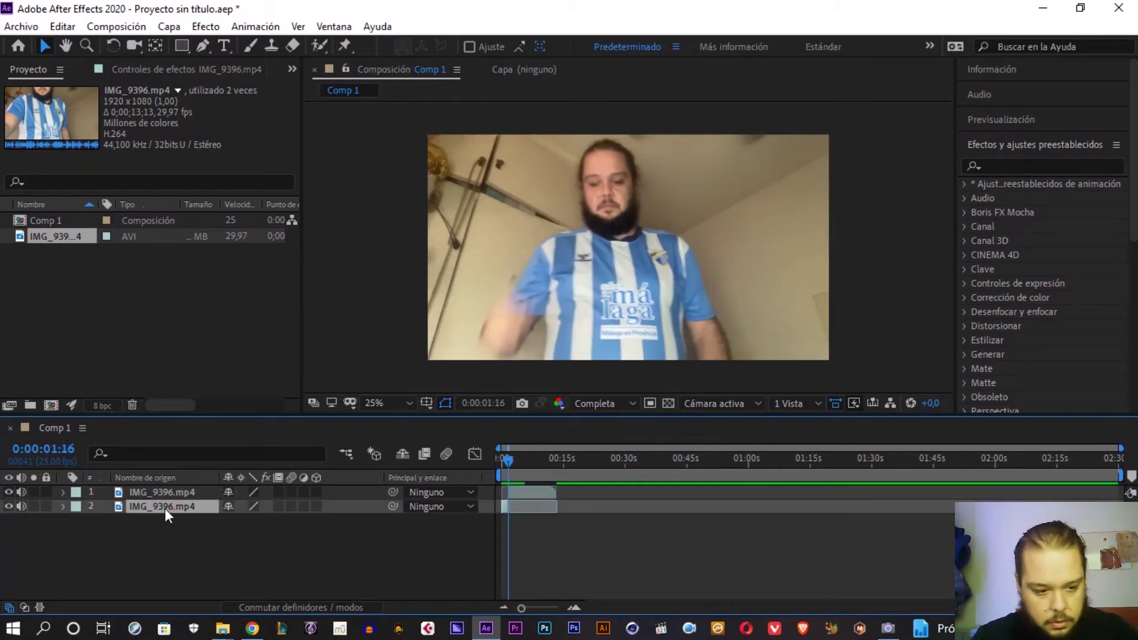
key("Delete")
key("equal")
key("equal")
key("equal")
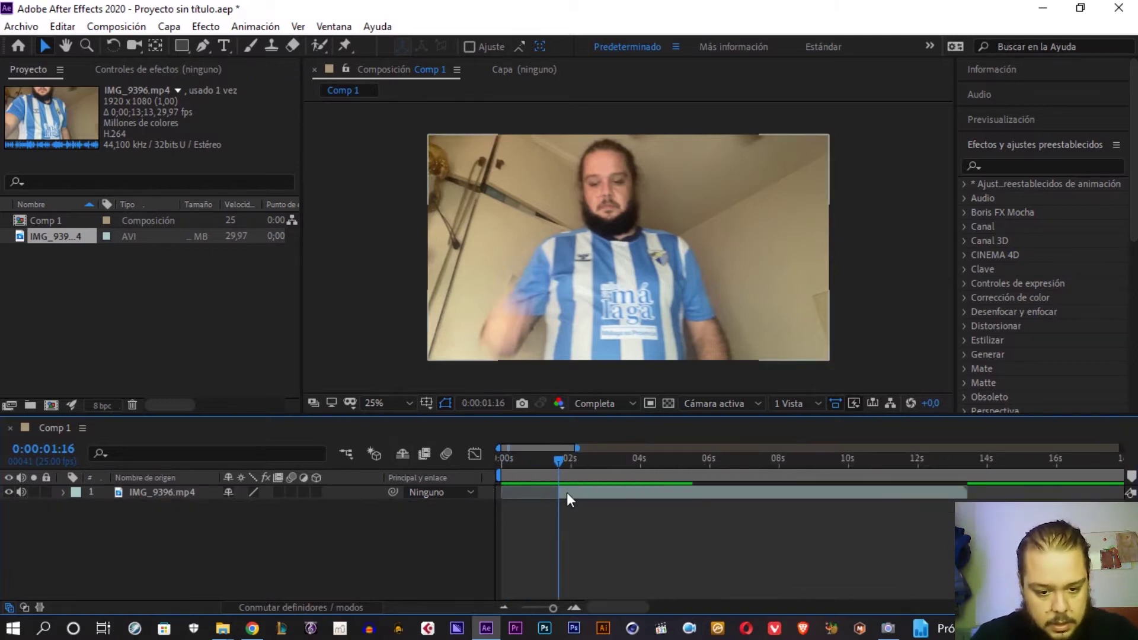
left_click(520, 496)
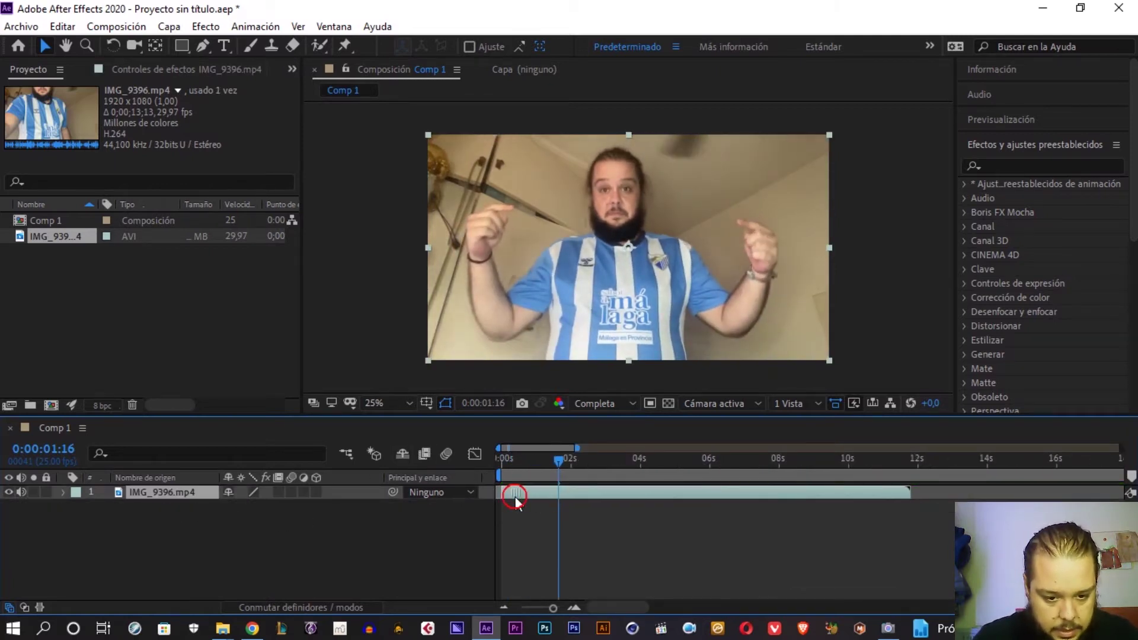
scroll(496, 496, "up", 5, "alt")
scroll(504, 495, "down", 2, "alt")
scroll(509, 493, "down", 3, "alt")
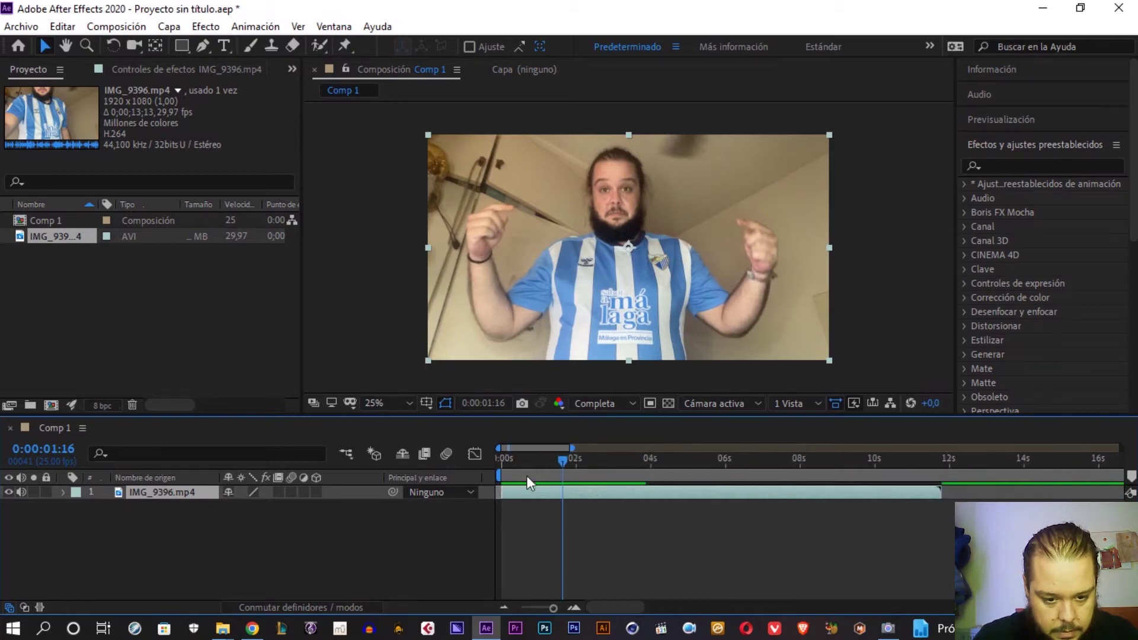
left_click_drag(561, 459, 501, 459)
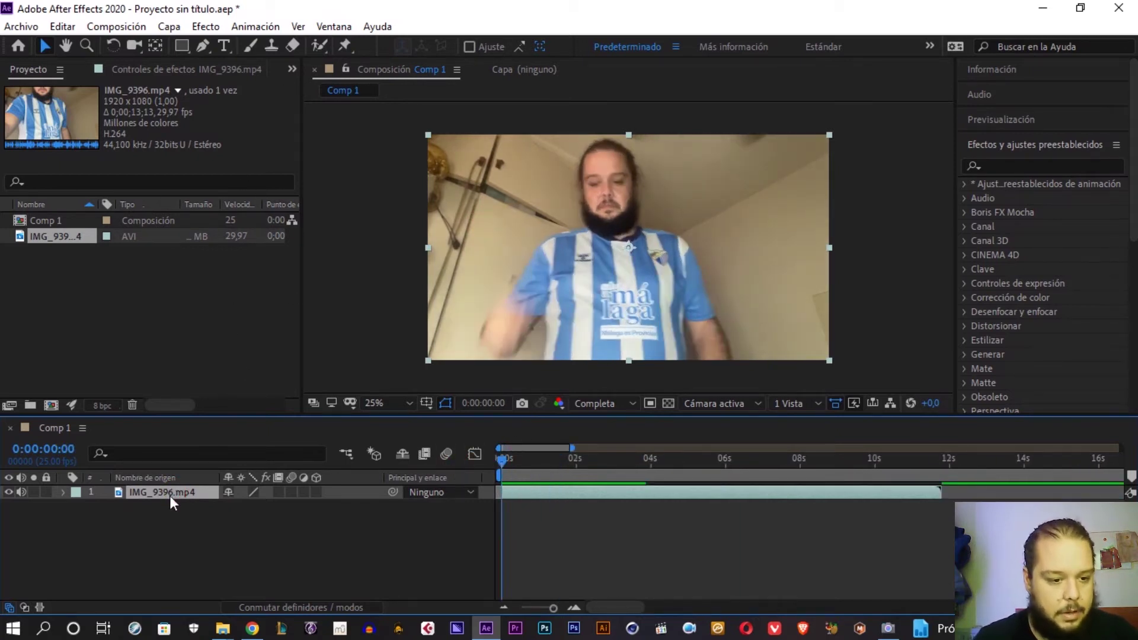
Apply Cambio de color to the clip and sample the shirt's blue stripes as the colour to change
key("ctrl+space")
type("cambi")
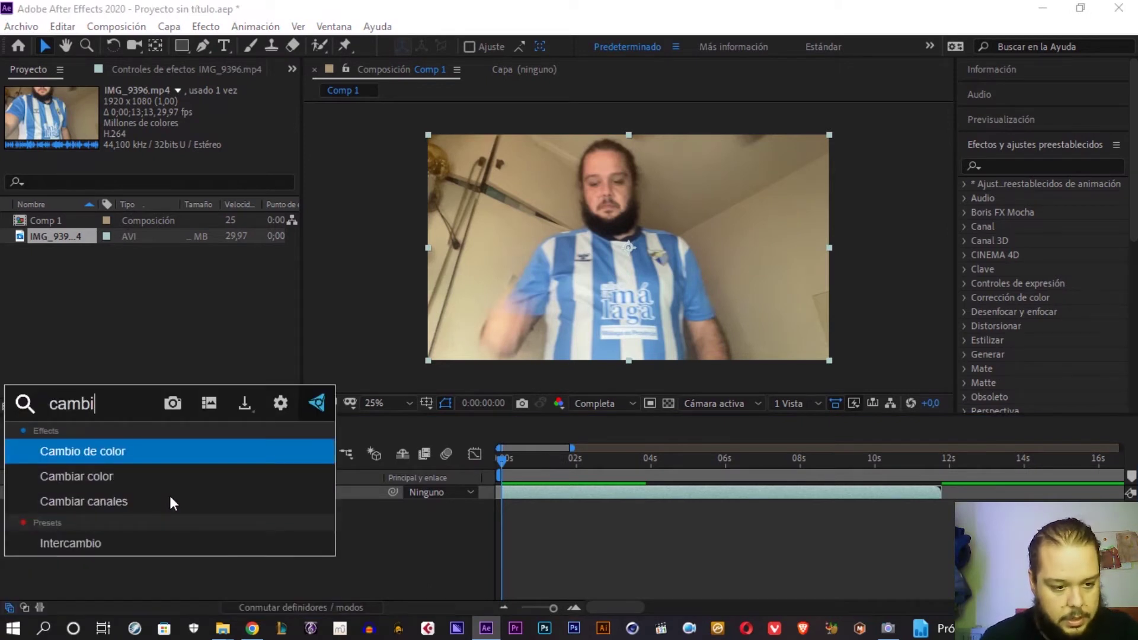
key("Return")
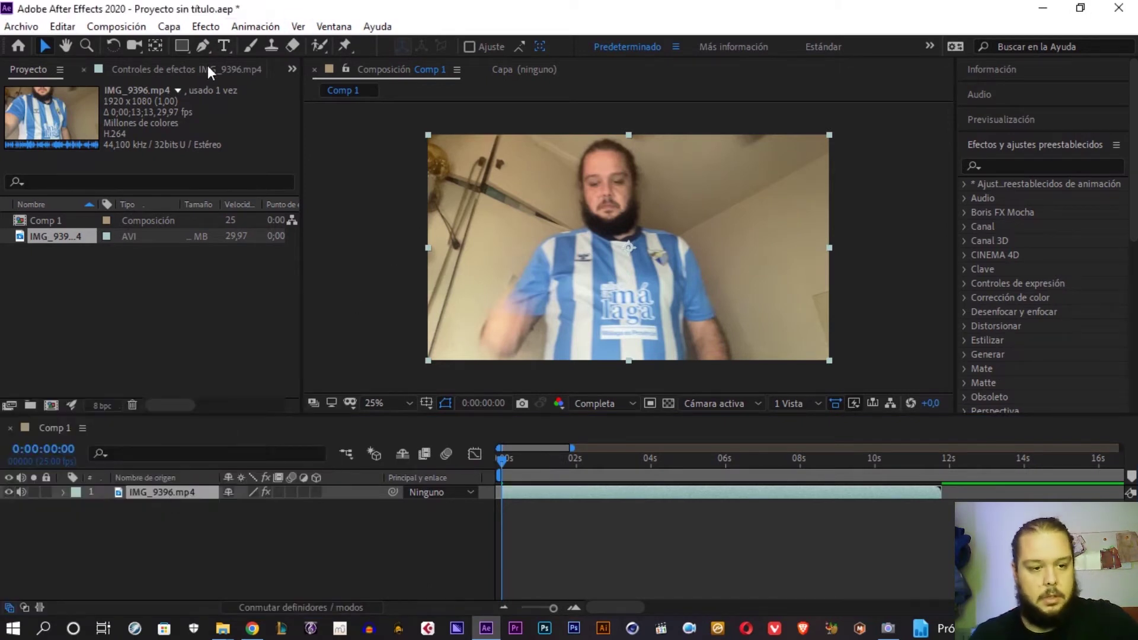
left_click(209, 70)
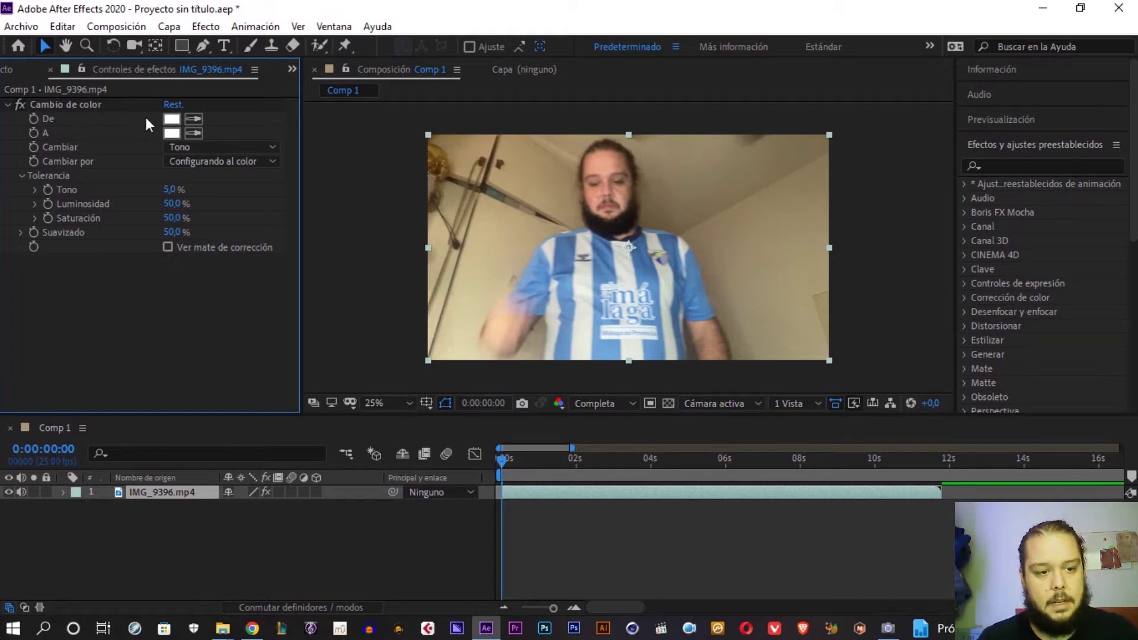
left_click(196, 121)
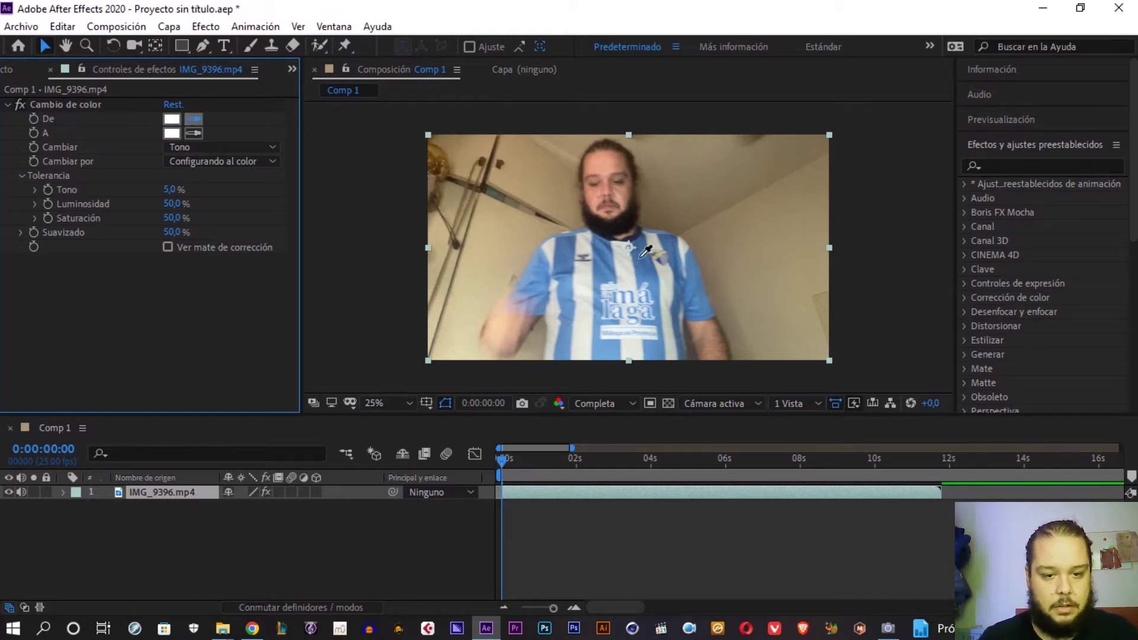
left_click(606, 347)
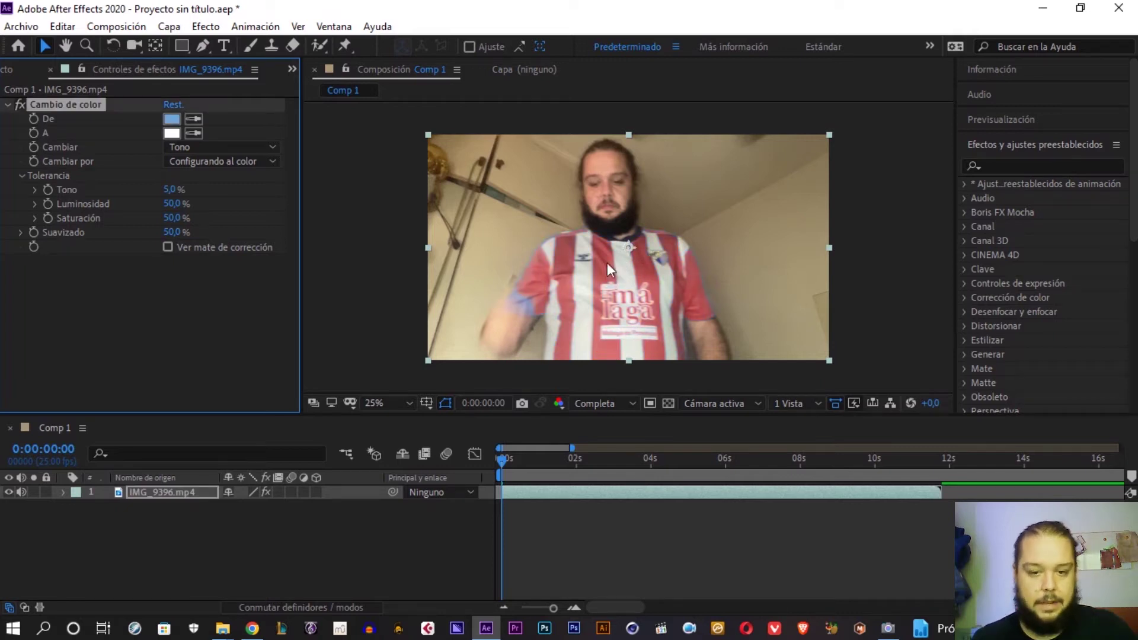
Preview the recoloured stripes, then undo the colour sample and the effect
key("space")
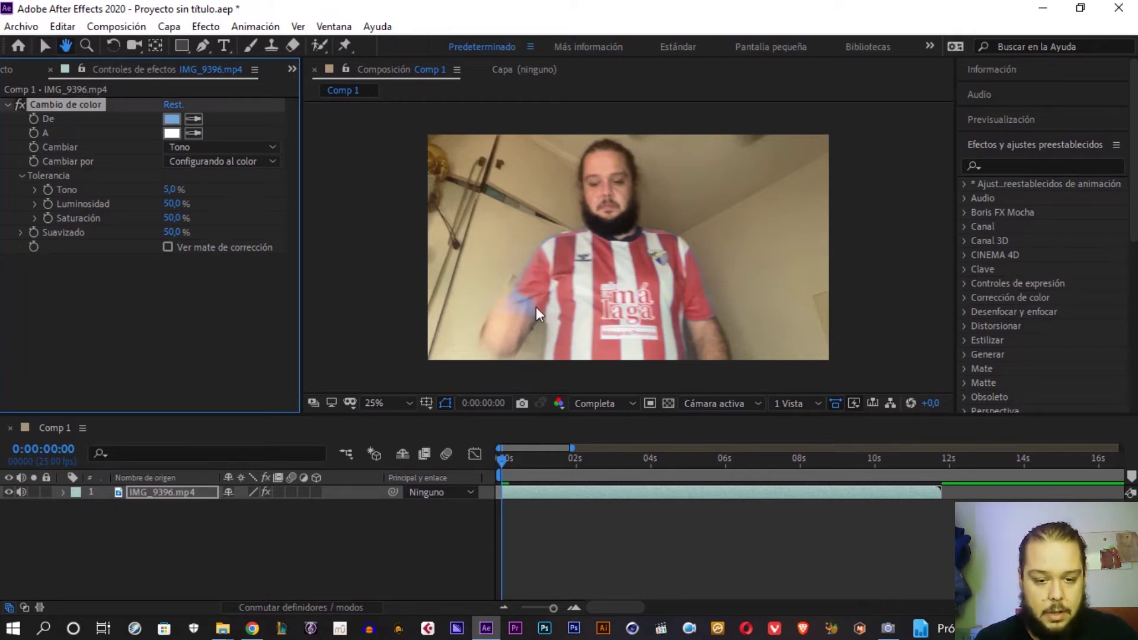
key("space")
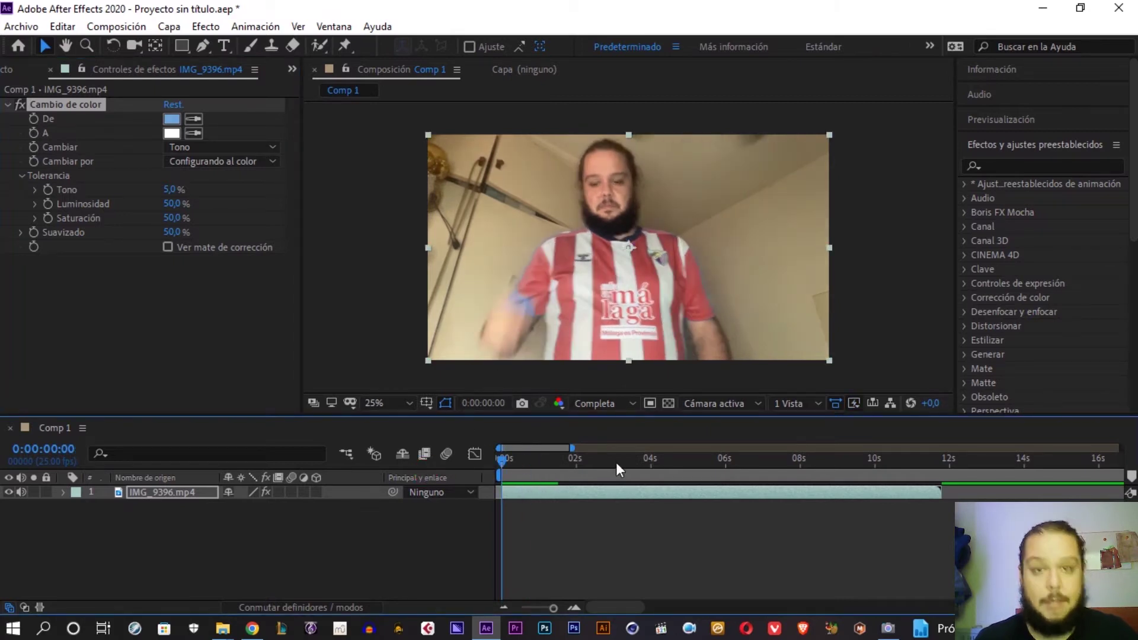
key("Delete")
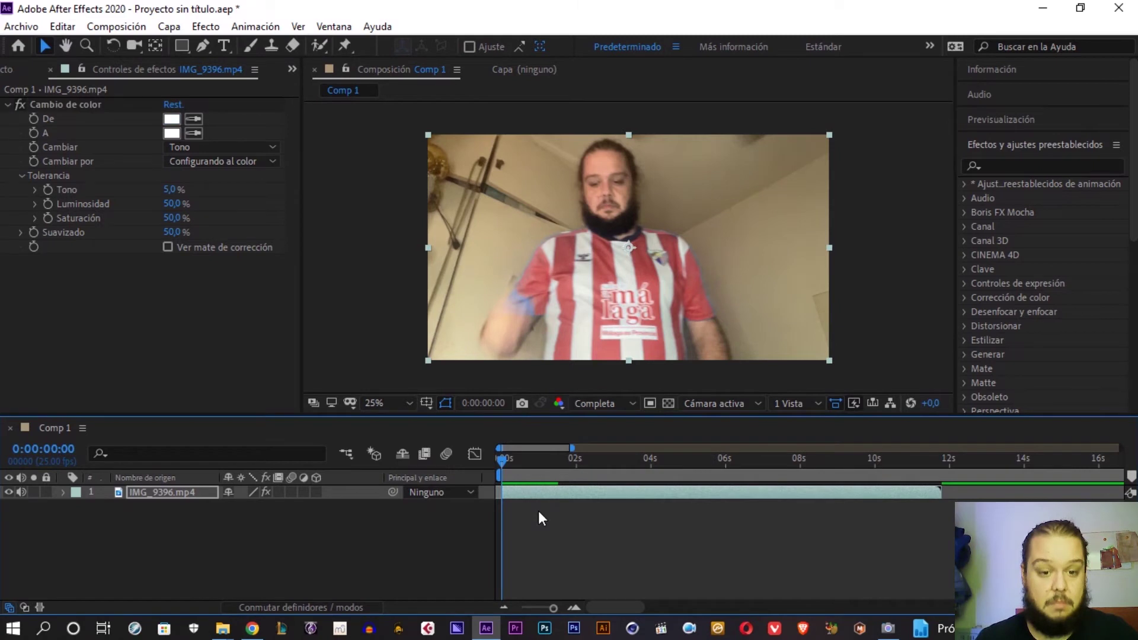
key("space")
key("ctrl+z")
left_click_drag(562, 478, 101, 534)
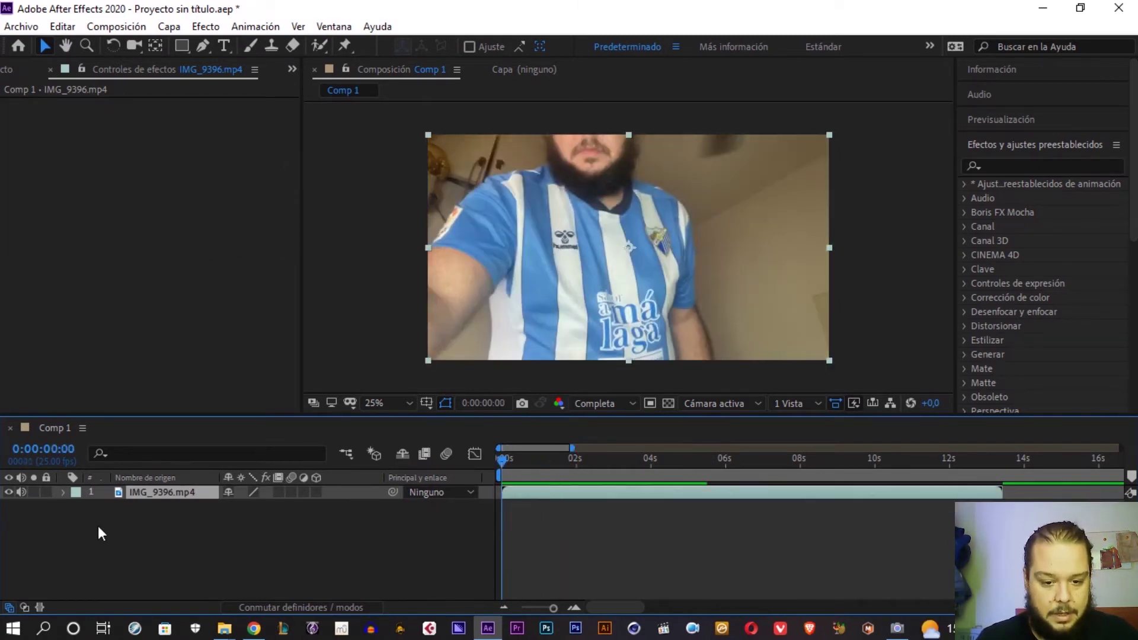
key("ctrl+space")
type("cam")
key("Return")
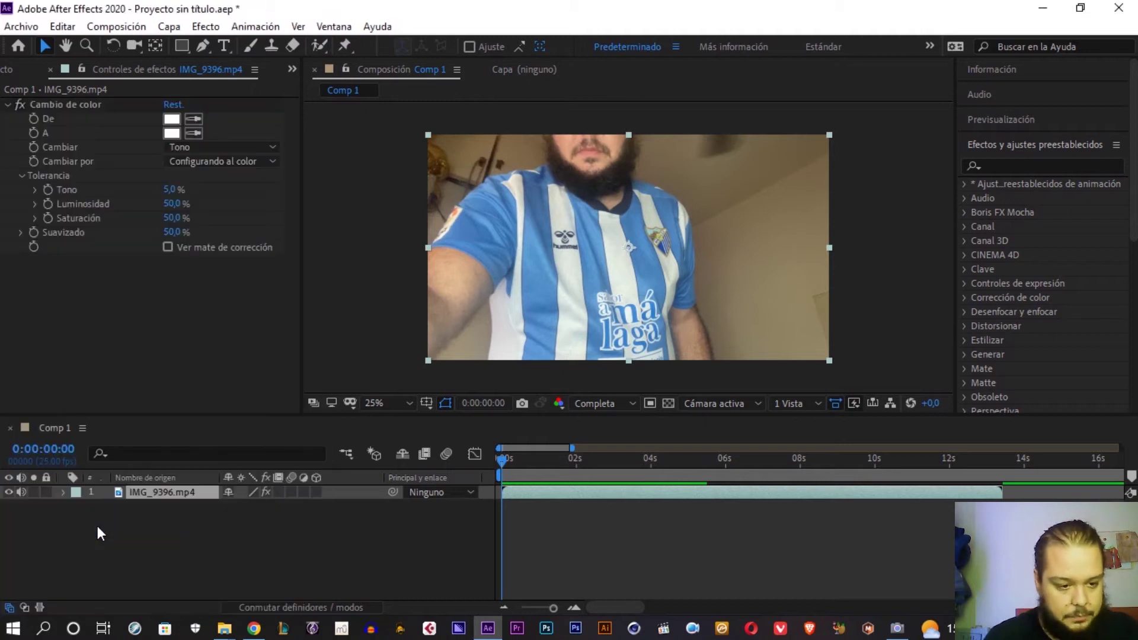
left_click(193, 118)
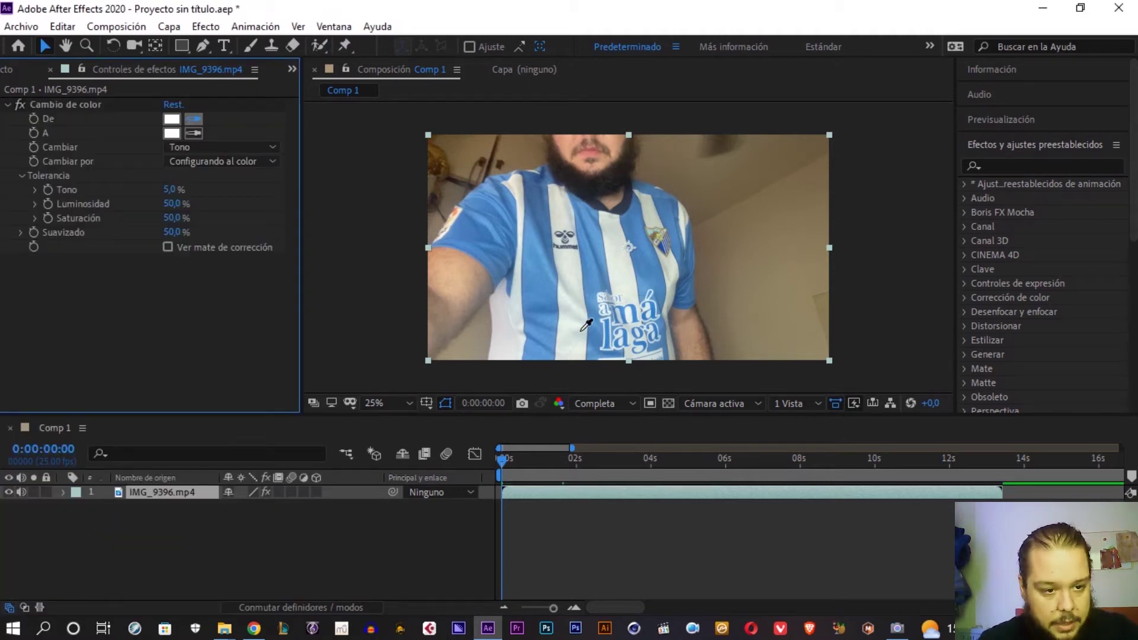
left_click(535, 255)
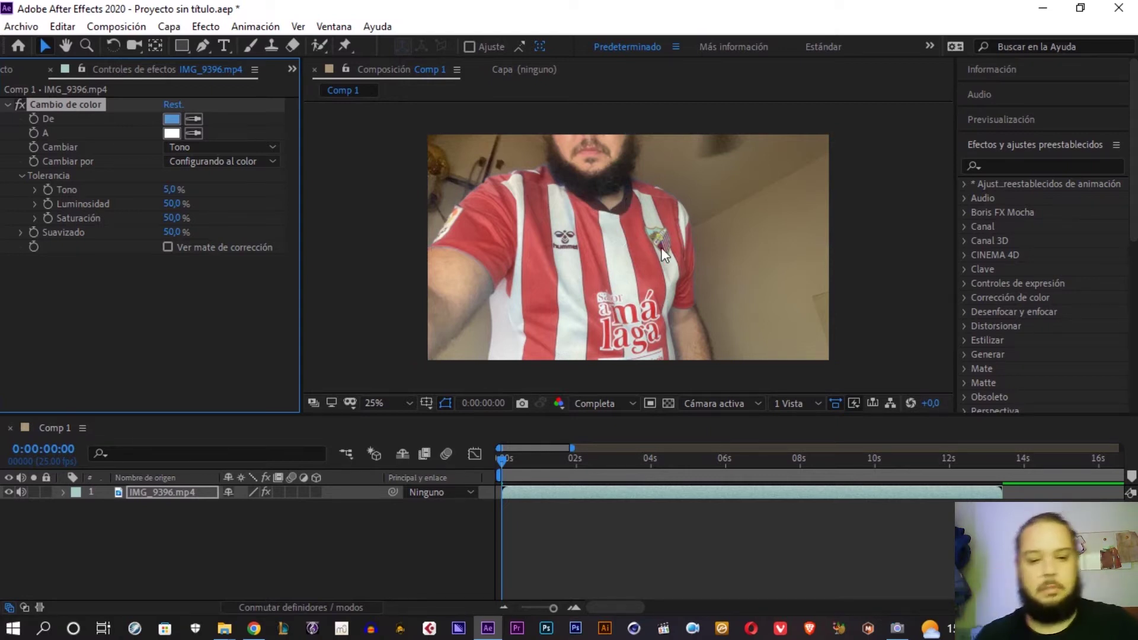
key("space")
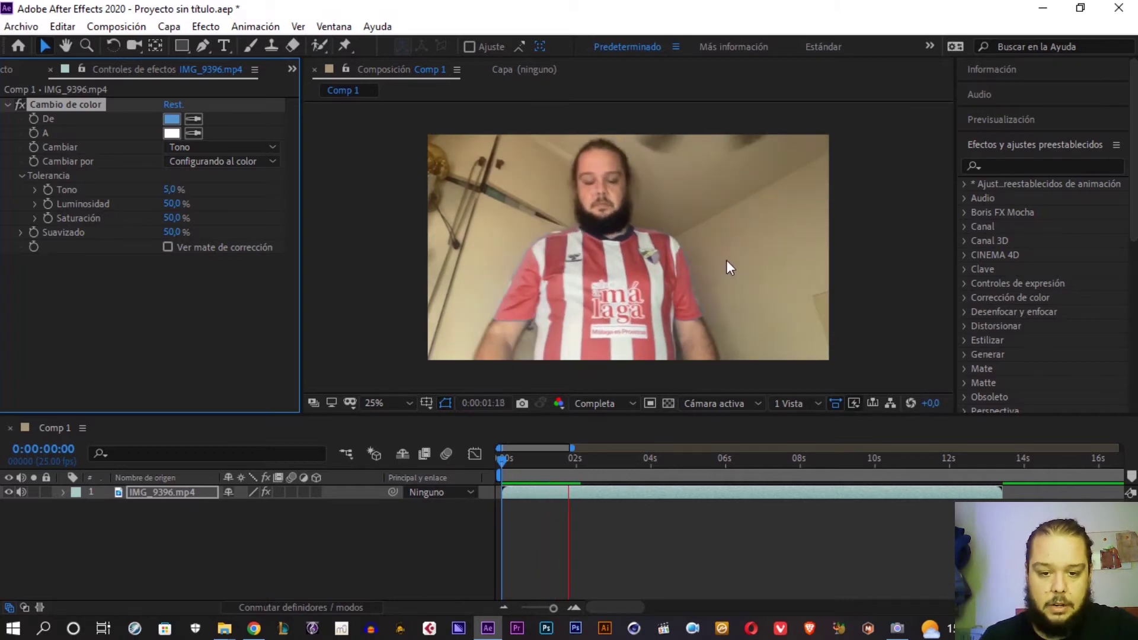
key("space")
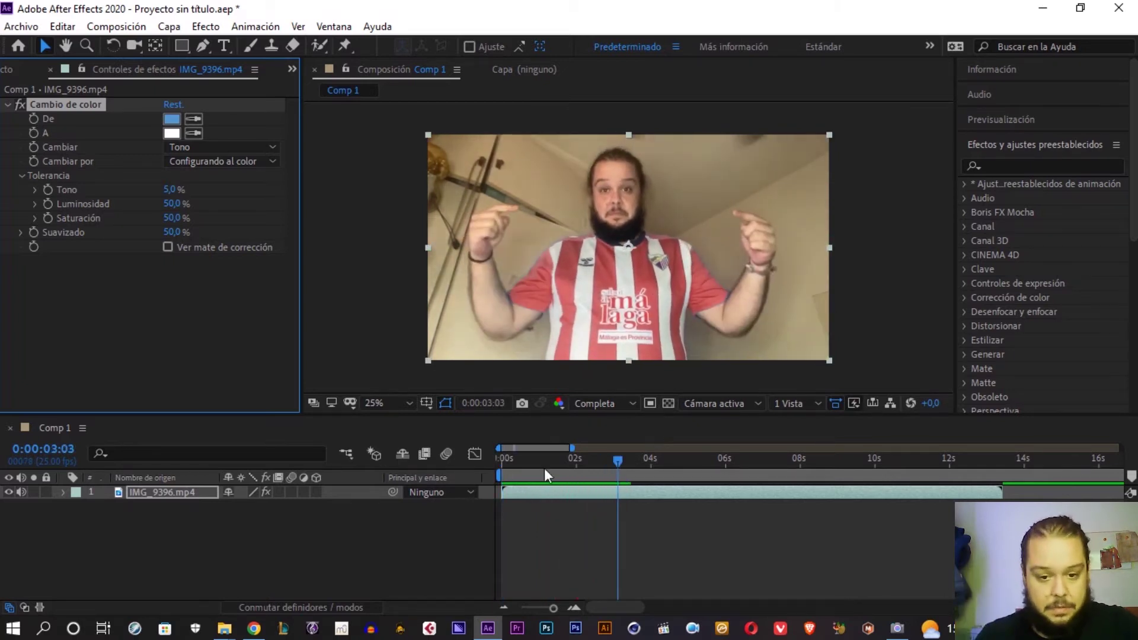
left_click(546, 461)
key("space")
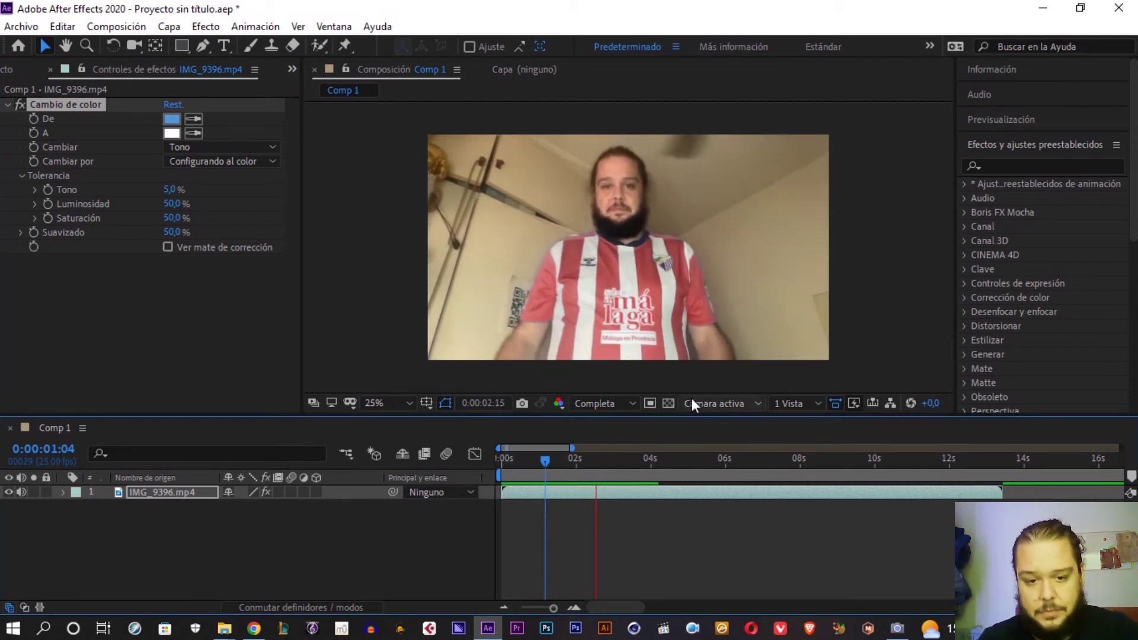
left_click(664, 461)
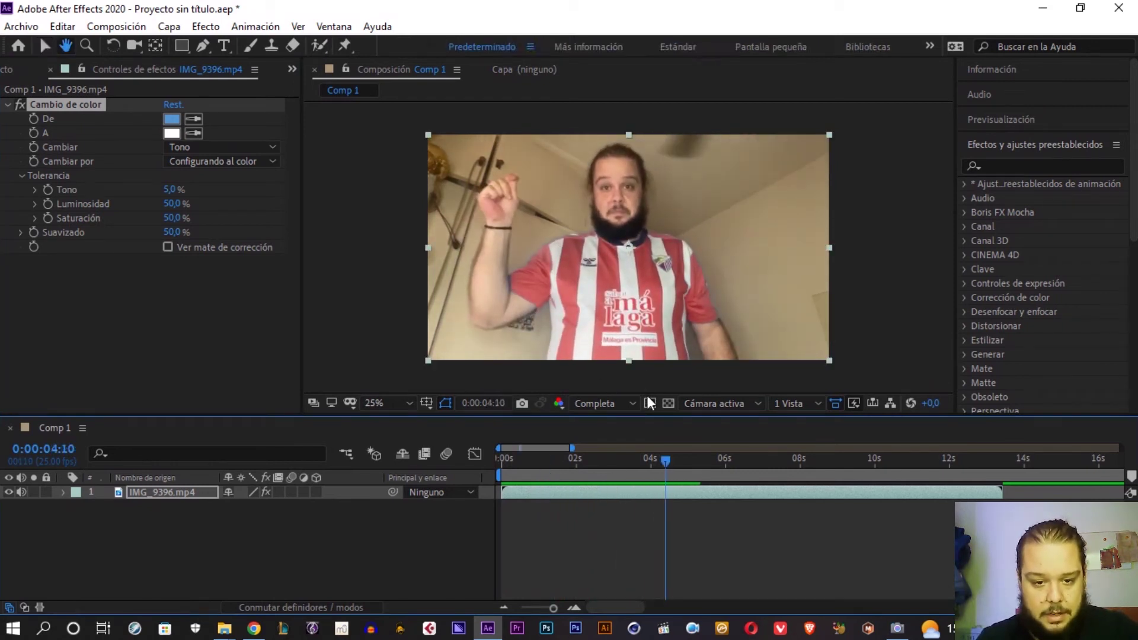
left_click_drag(666, 465, 647, 463)
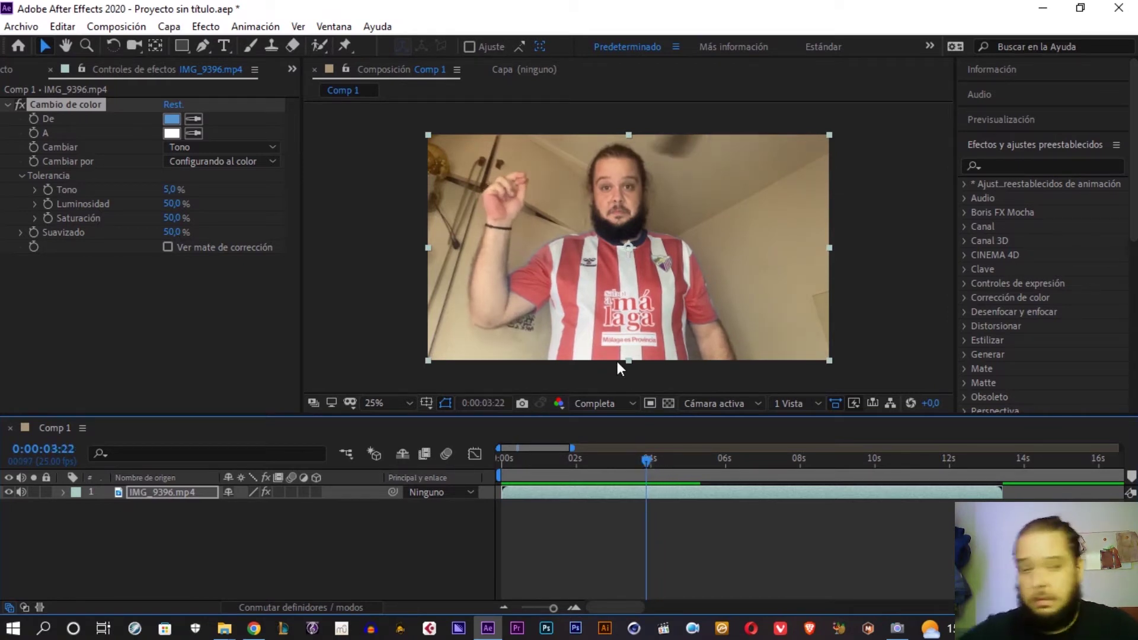
key("space")
key("space")
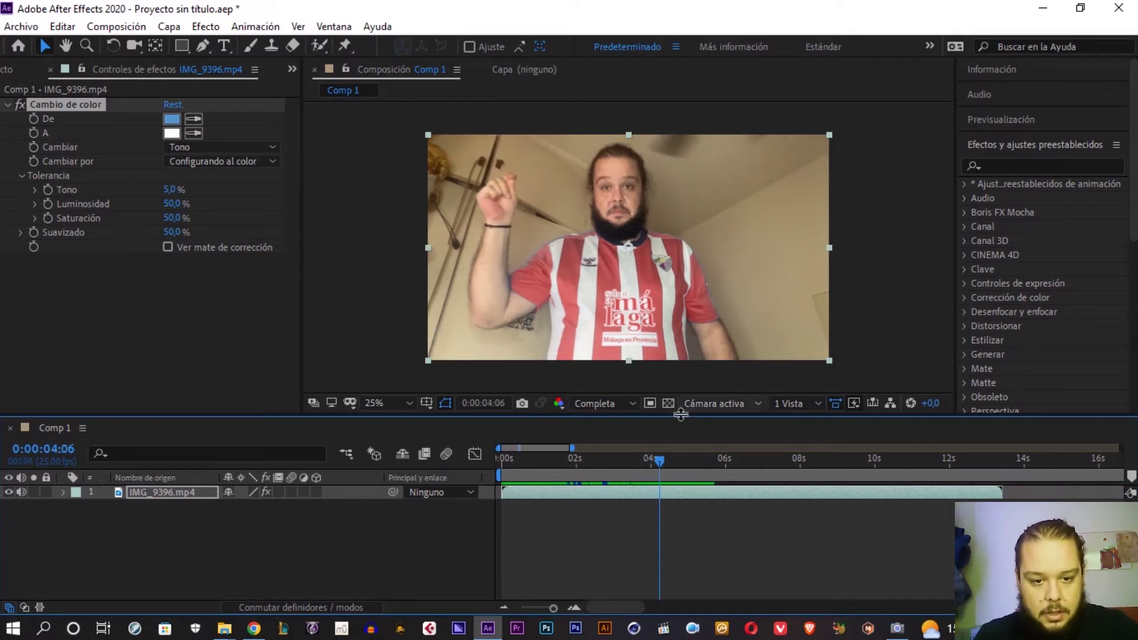
left_click(653, 496)
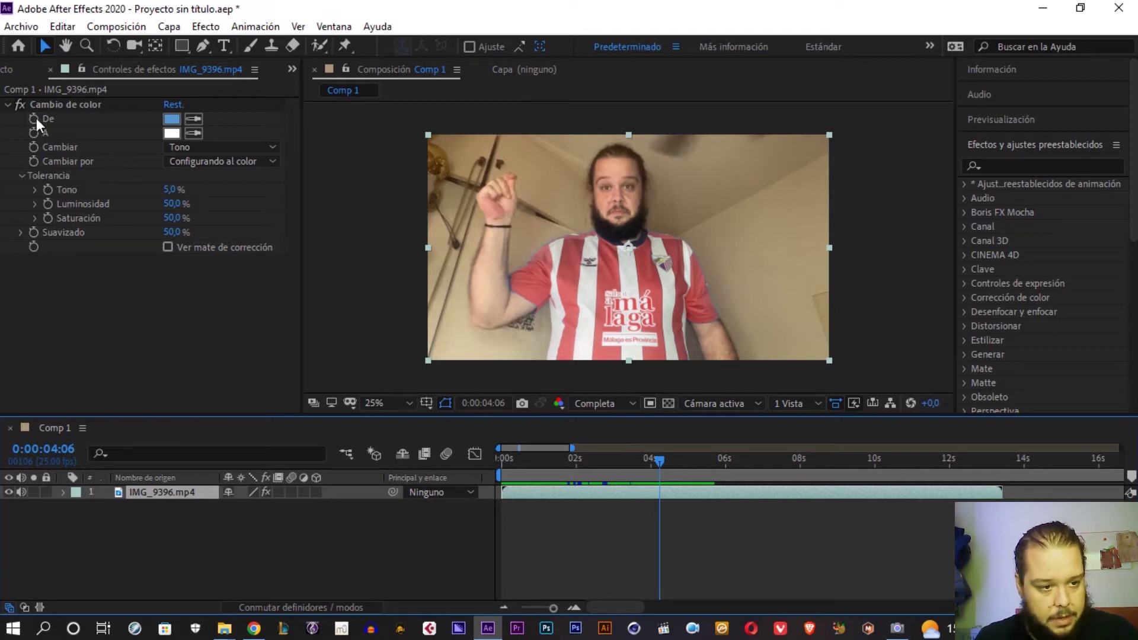
scroll(677, 468, "up", 4)
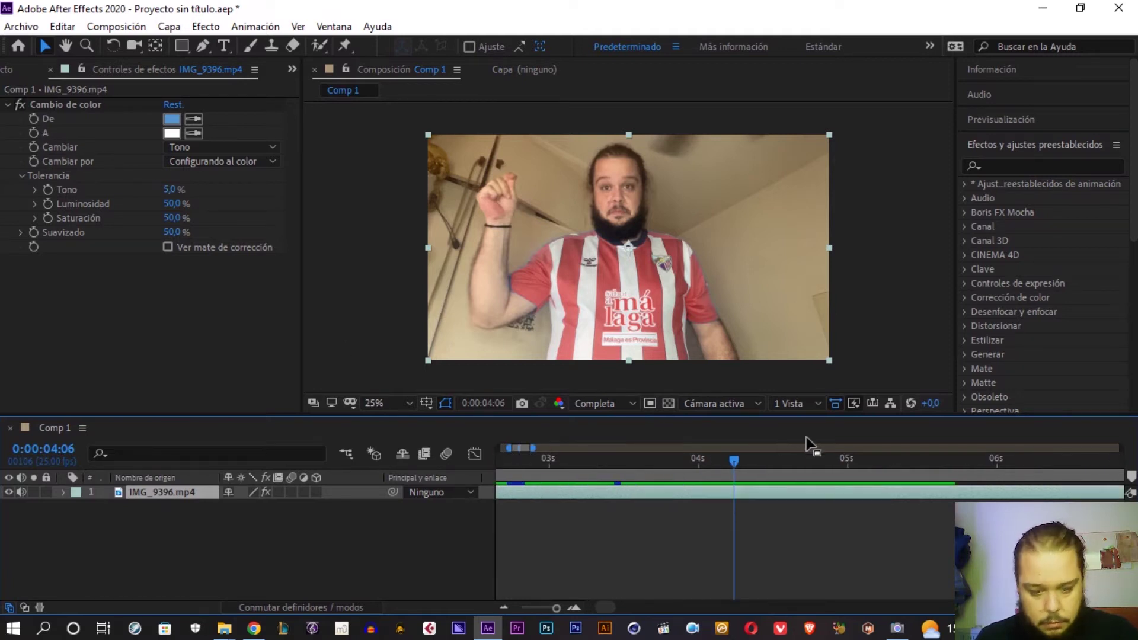
key("Page_Up")
key("Page_Up")
key("Page_Up")
key("Page_Up")
key("Page_Up")
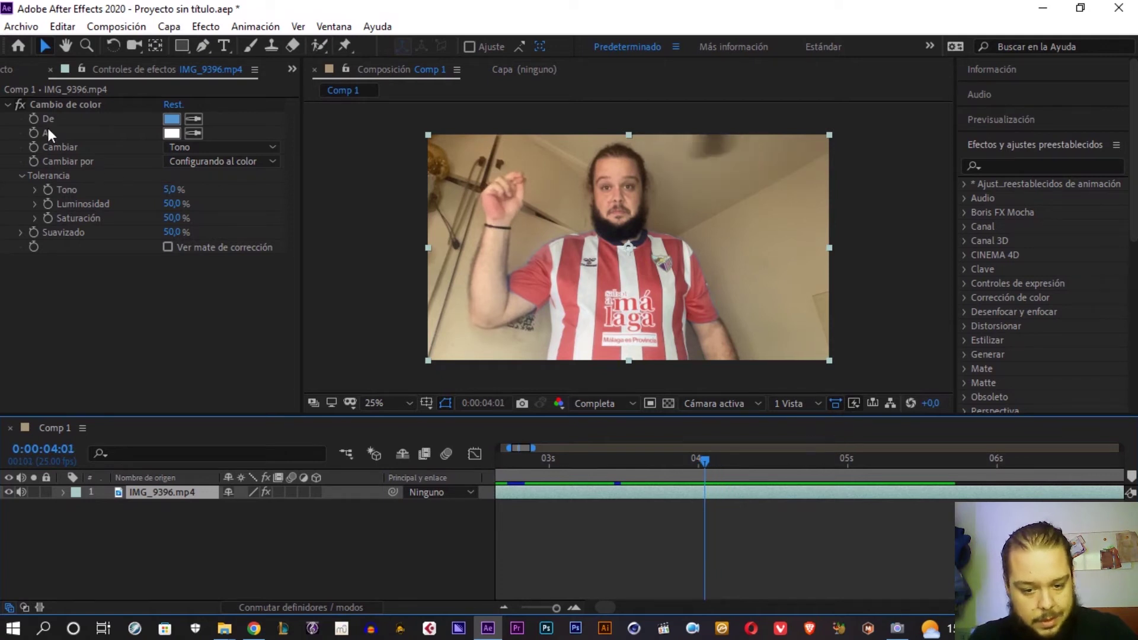
left_click(31, 119)
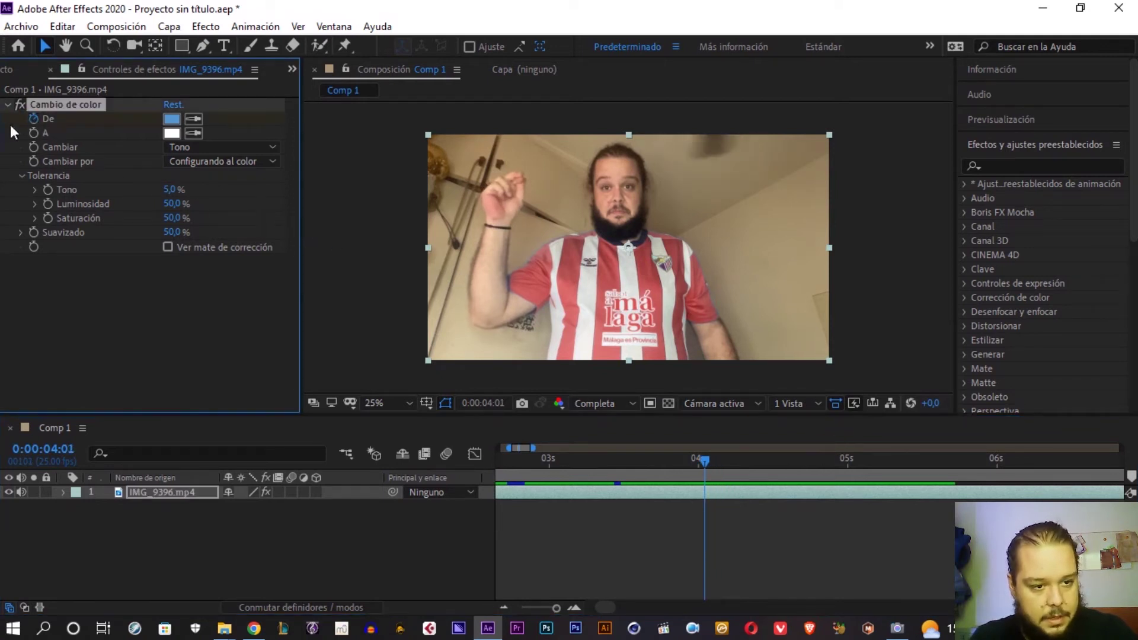
key("Page_Down")
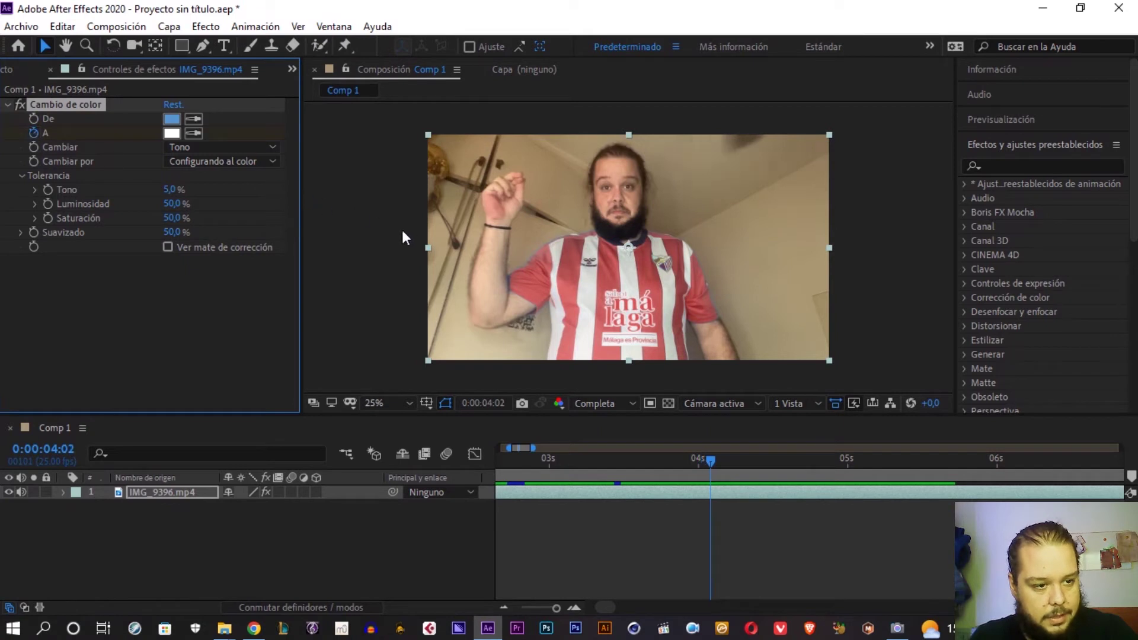
key("Page_Down")
key("Page_Down")
key("Page_Down")
key("Page_Down")
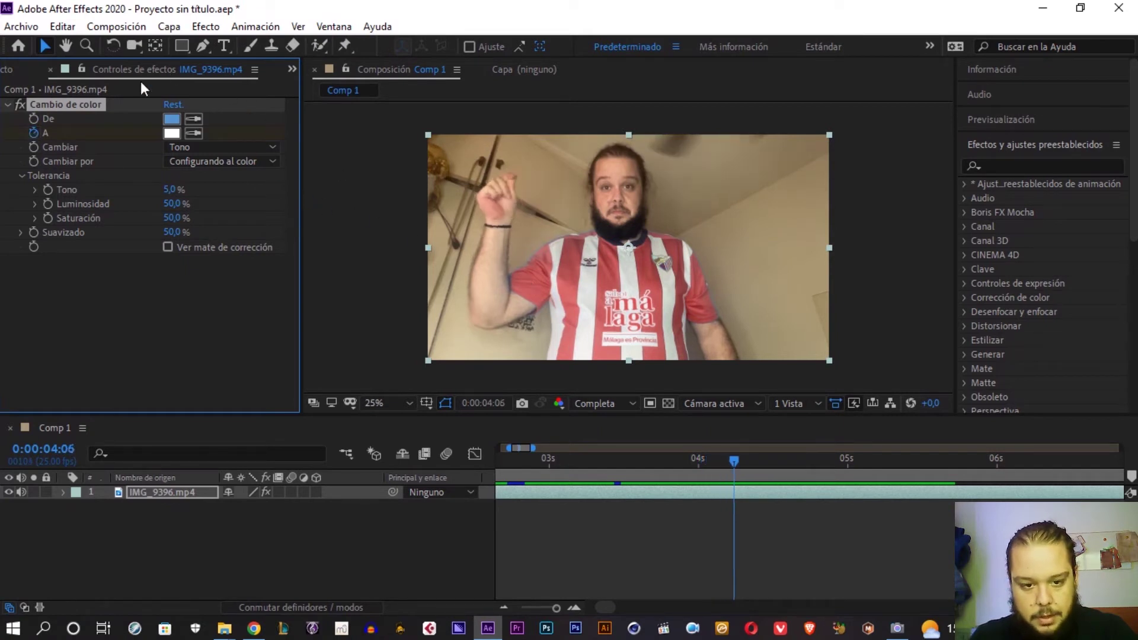
Set the Cambio de color target colour to bright green (5AFA40)
left_click(172, 132)
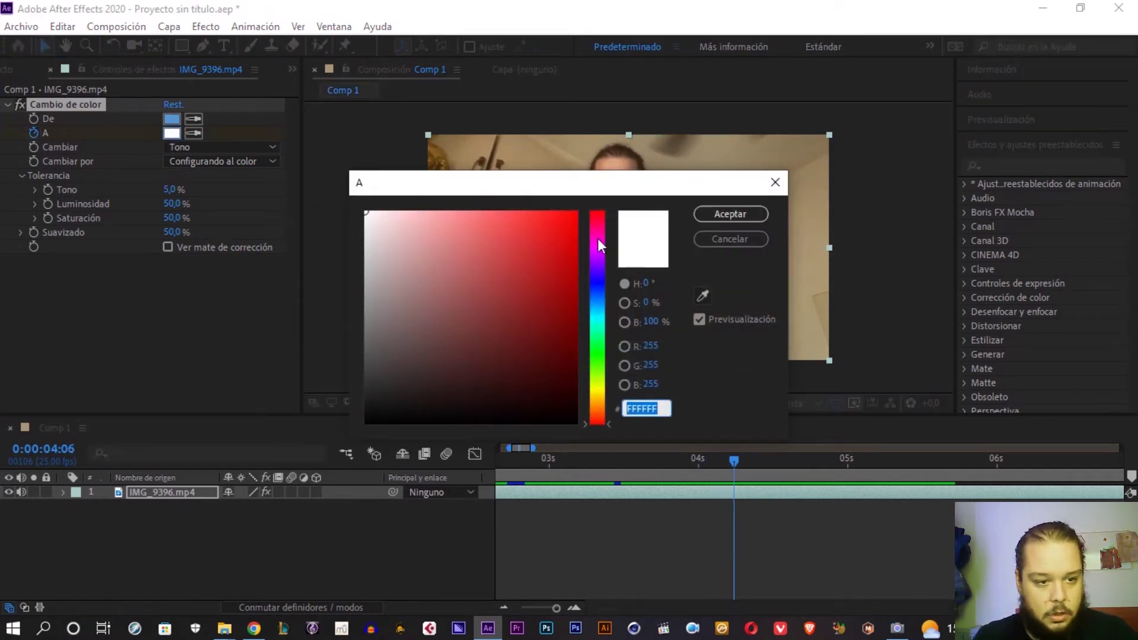
left_click_drag(599, 244, 598, 358)
left_click_drag(541, 257, 522, 214)
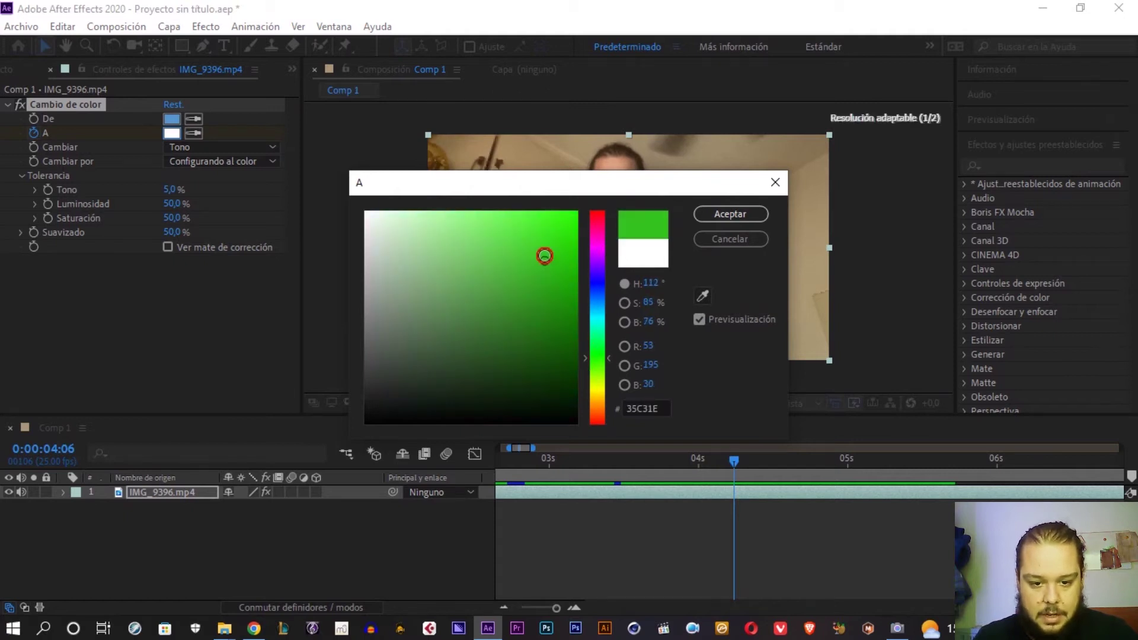
left_click(738, 212)
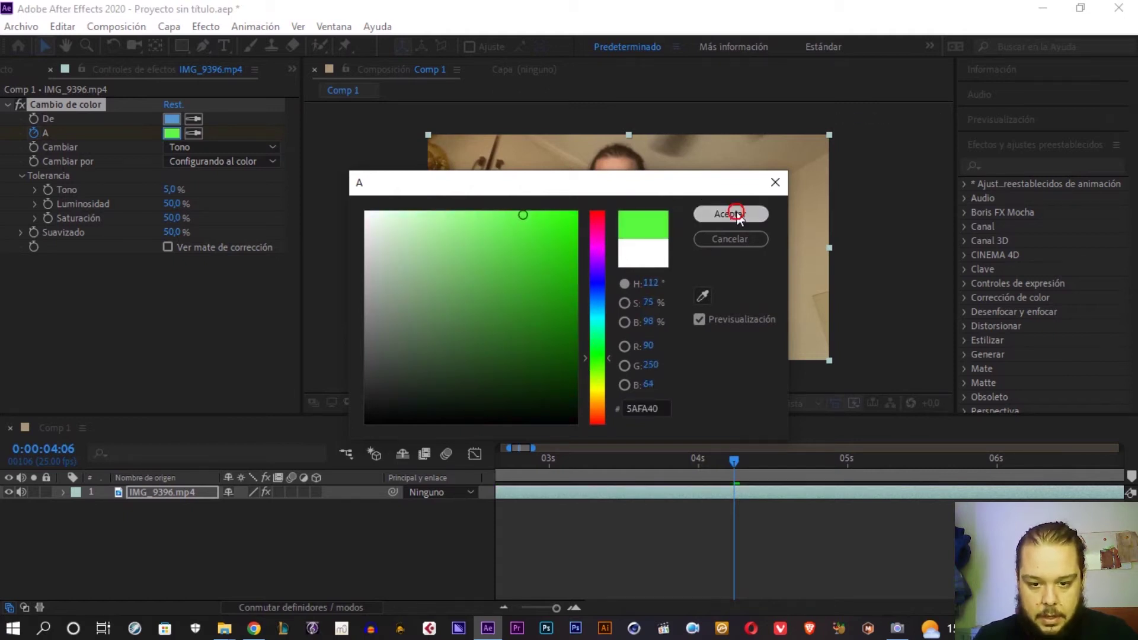
Scrub back to just before the 4-second mark and preview the stripes turning green
left_click(681, 460)
key("ctrl+z")
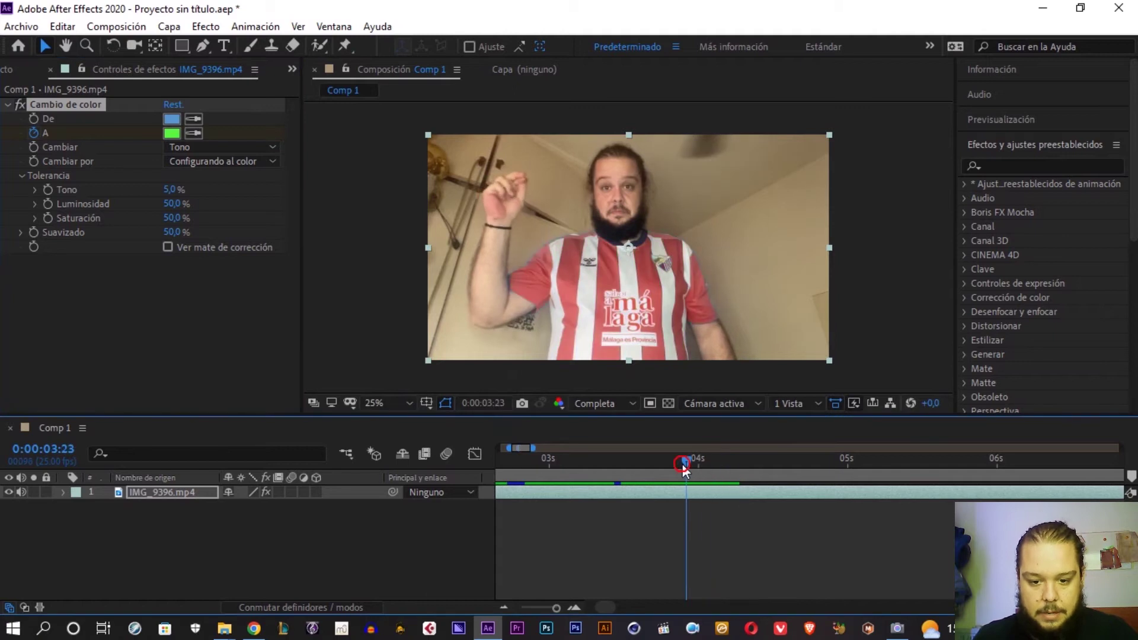
key("ctrl+shift+z")
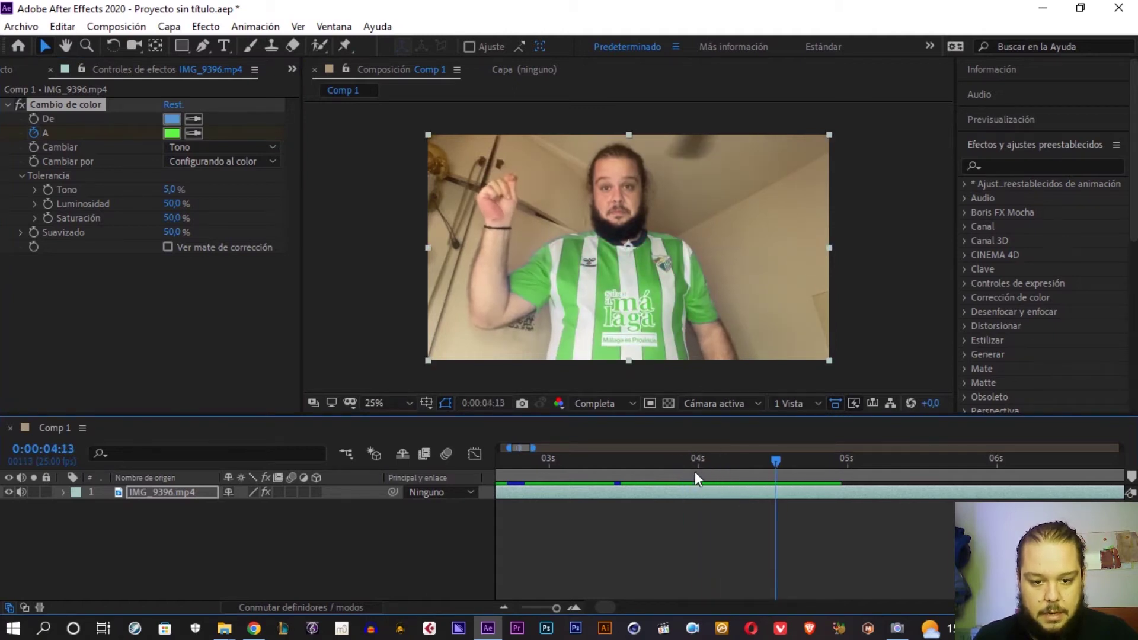
left_click(677, 469)
key("XF86AudioRaiseVolume")
key("XF86AudioRaiseVolume")
key("XF86AudioRaiseVolume")
left_click_drag(673, 460, 626, 461)
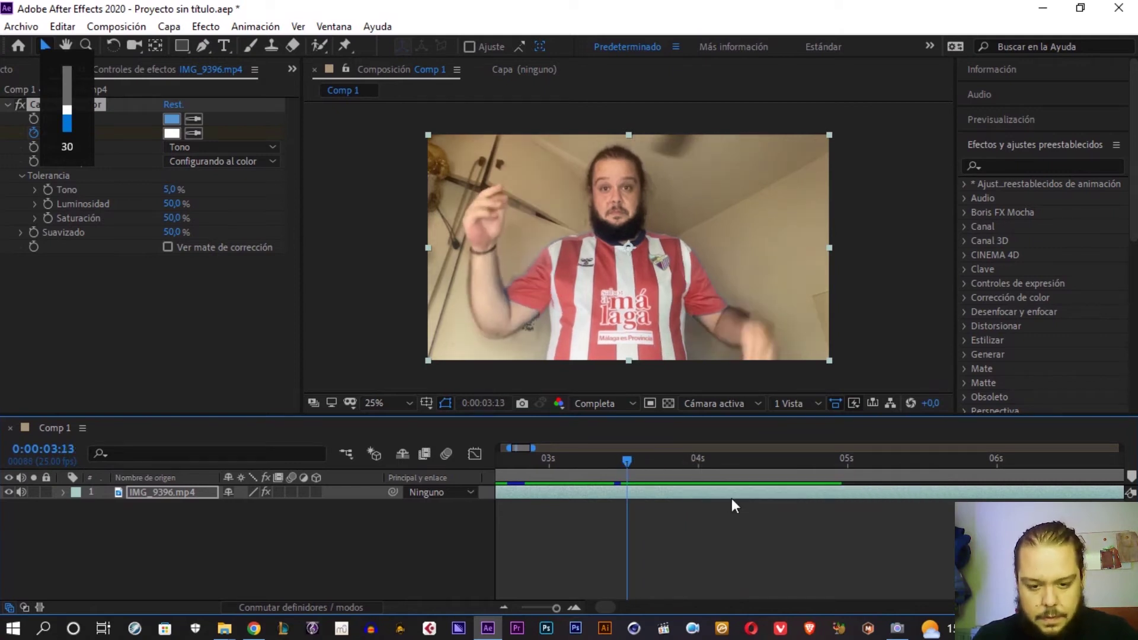
key("space")
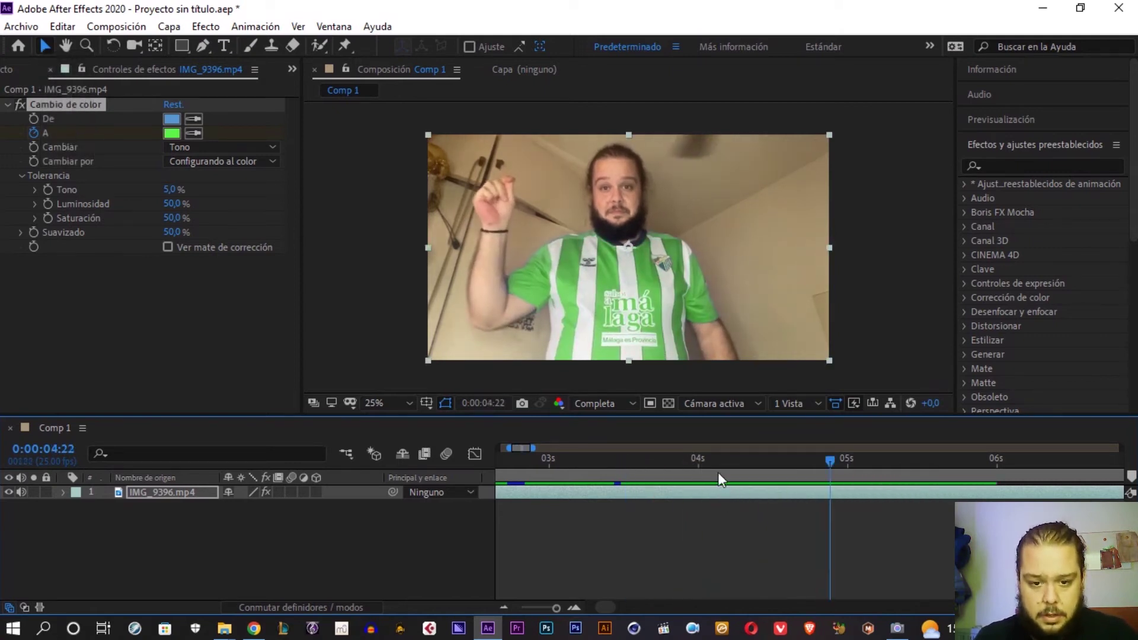
left_click_drag(717, 468, 615, 462)
key("space")
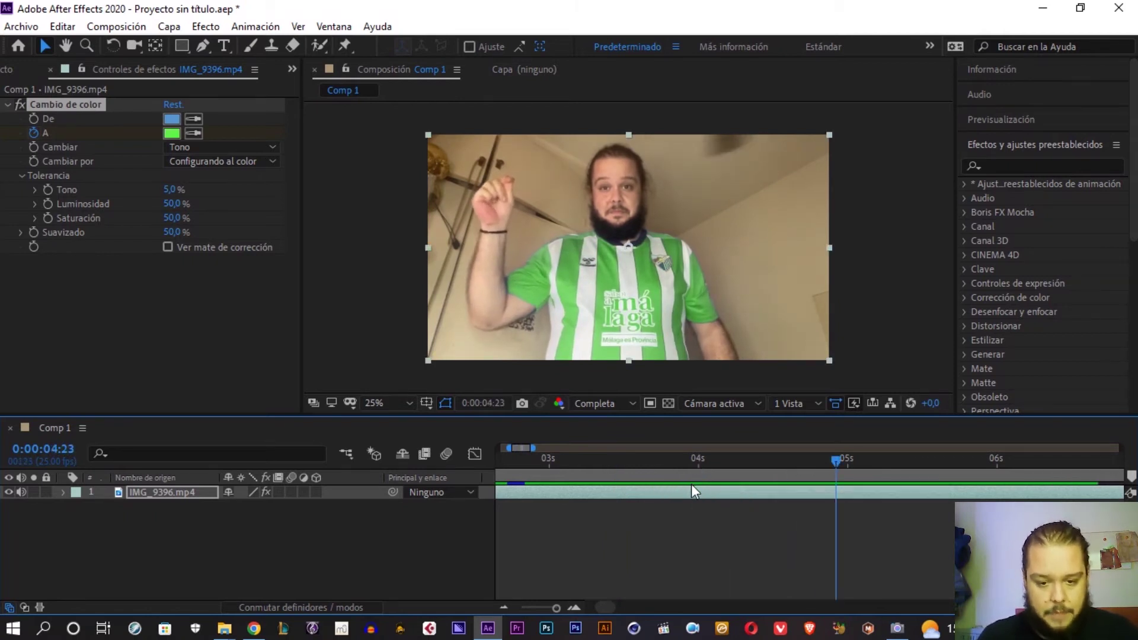
Reveal the target-colour keyframes, shift them toward 4:00 and preview the transition
key("u")
left_click_drag(746, 477, 734, 477)
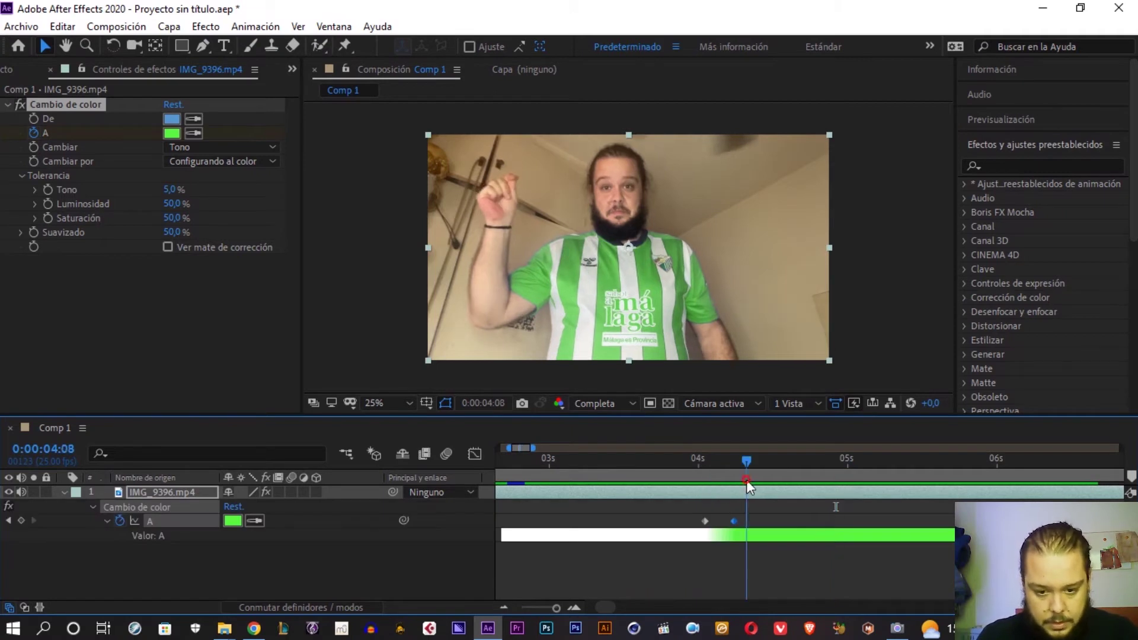
left_click_drag(706, 524, 573, 532)
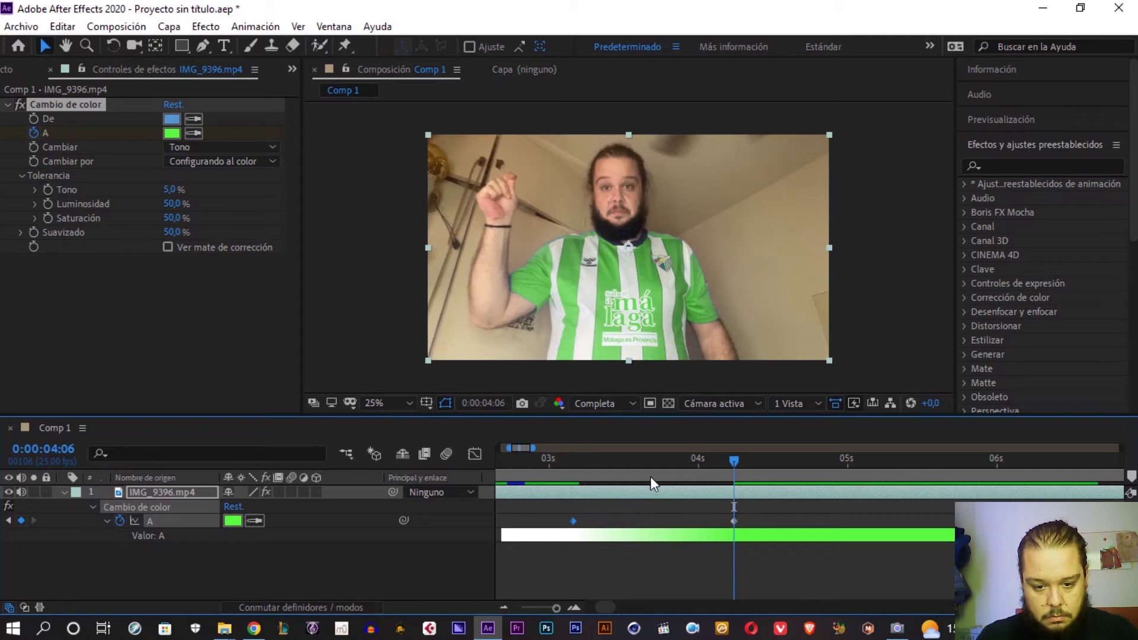
left_click_drag(649, 477, 562, 479)
key("space")
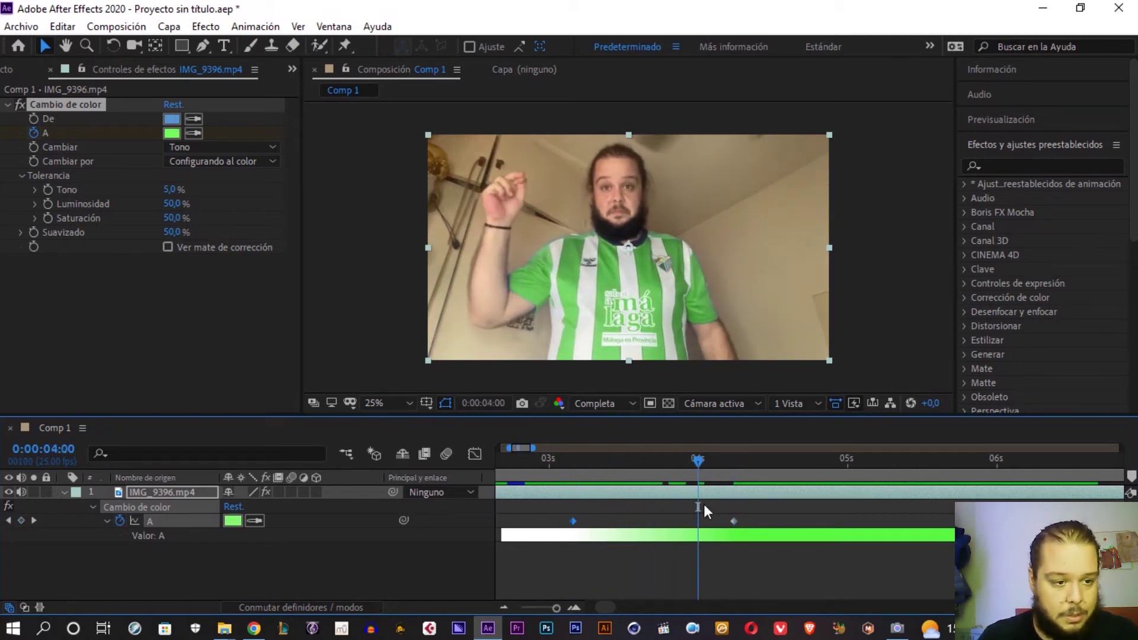
Move the first keyframe back near the second, then remove the target-colour keyframes
left_click_drag(573, 521, 706, 521)
key("k")
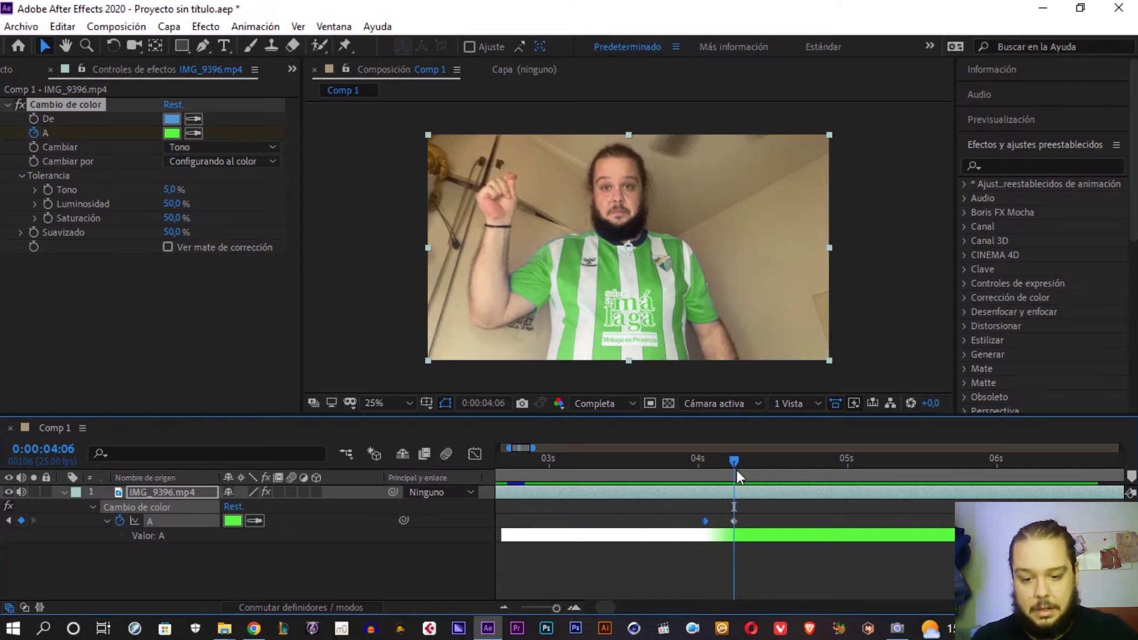
key("ctrl+z")
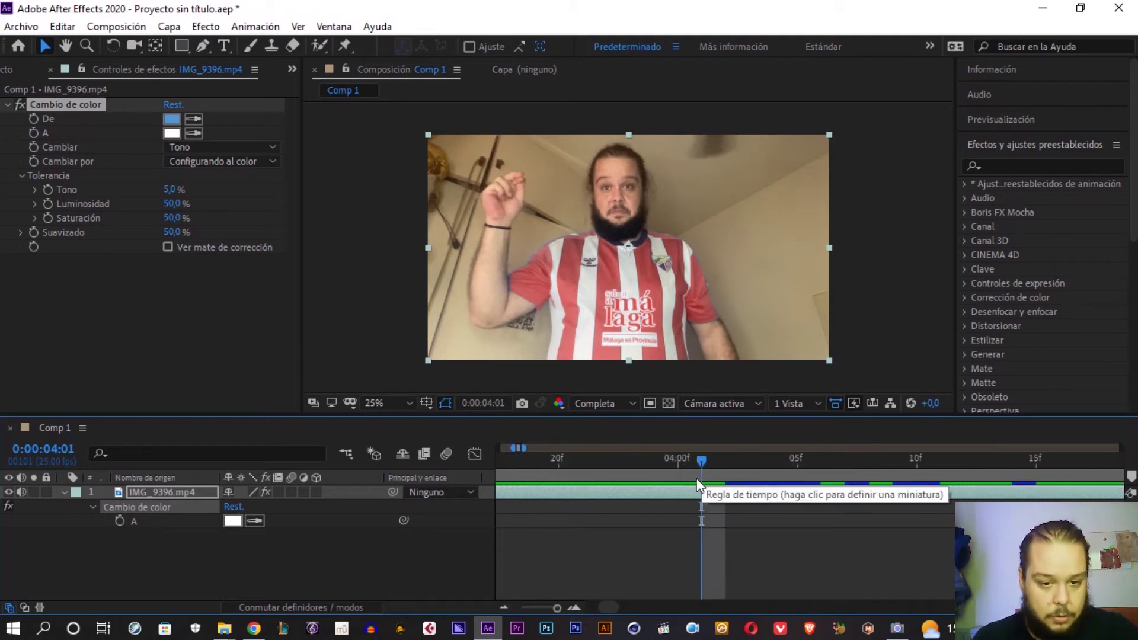
Split the layer at 4:01 and set the later layer's target colour to bright green
left_click(692, 489)
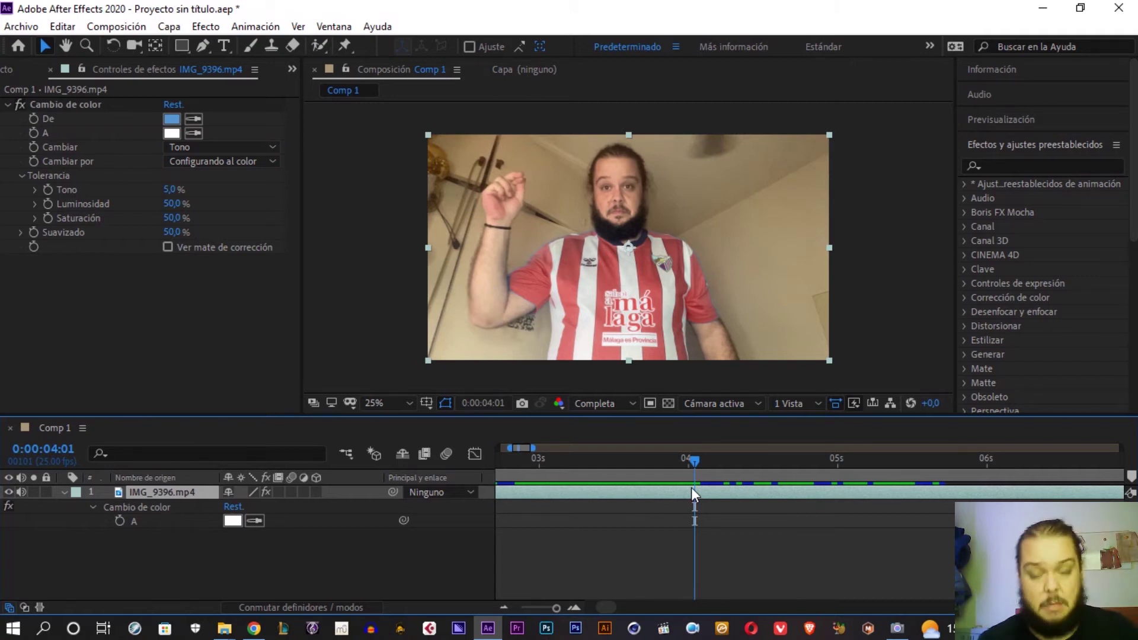
key("ctrl+shift+d")
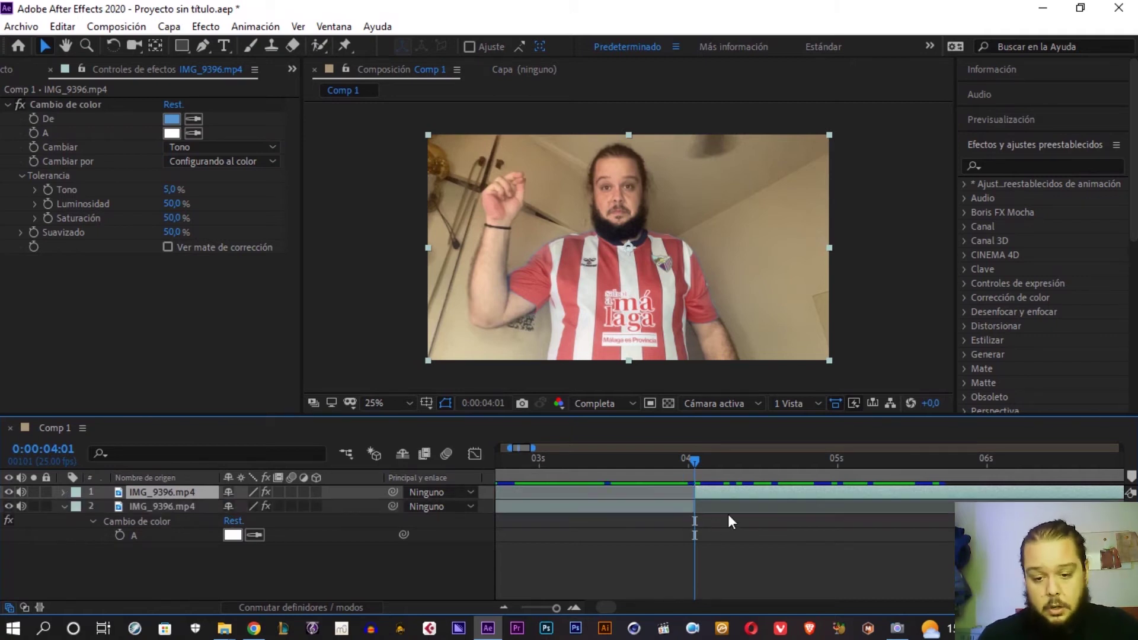
left_click(172, 134)
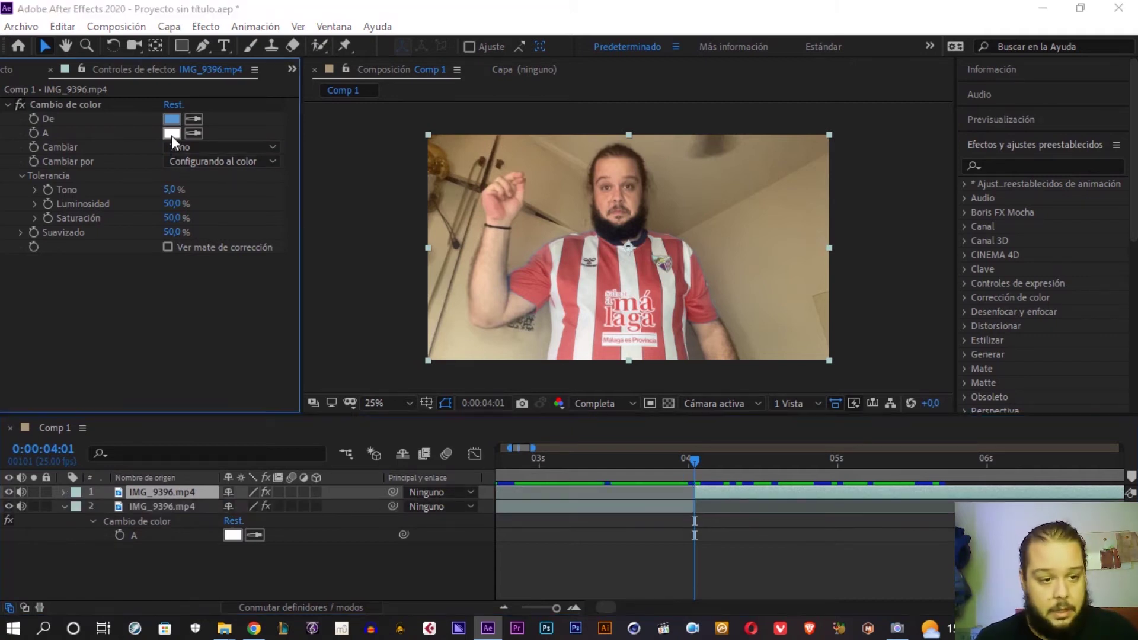
left_click_drag(588, 320, 597, 354)
left_click_drag(527, 261, 529, 212)
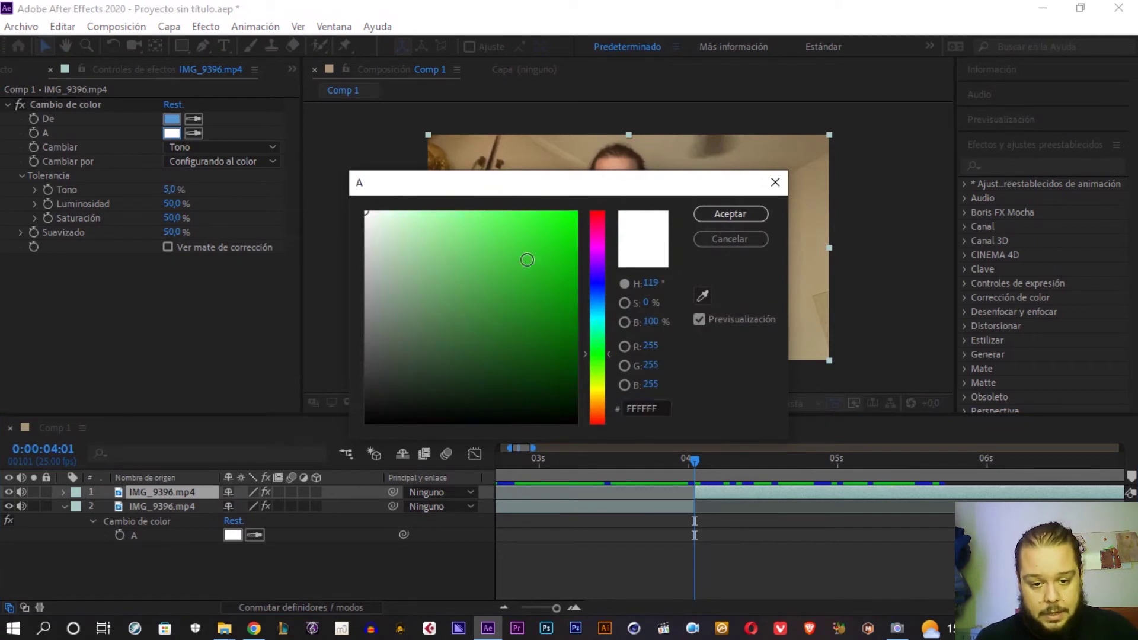
left_click(720, 212)
left_click(721, 213)
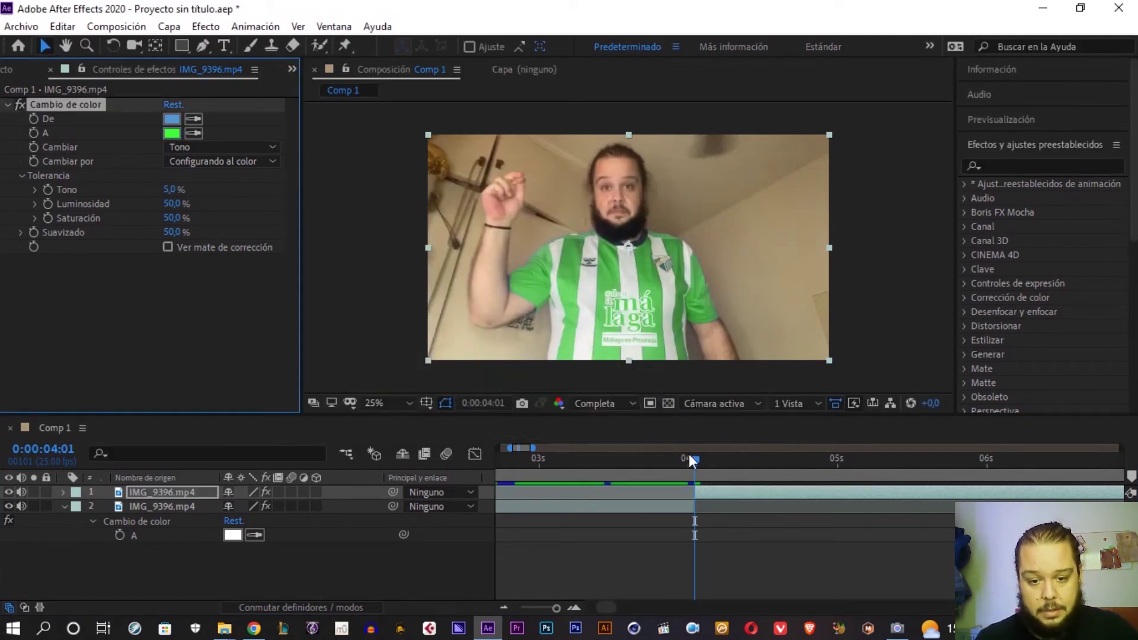
left_click_drag(693, 461, 623, 461)
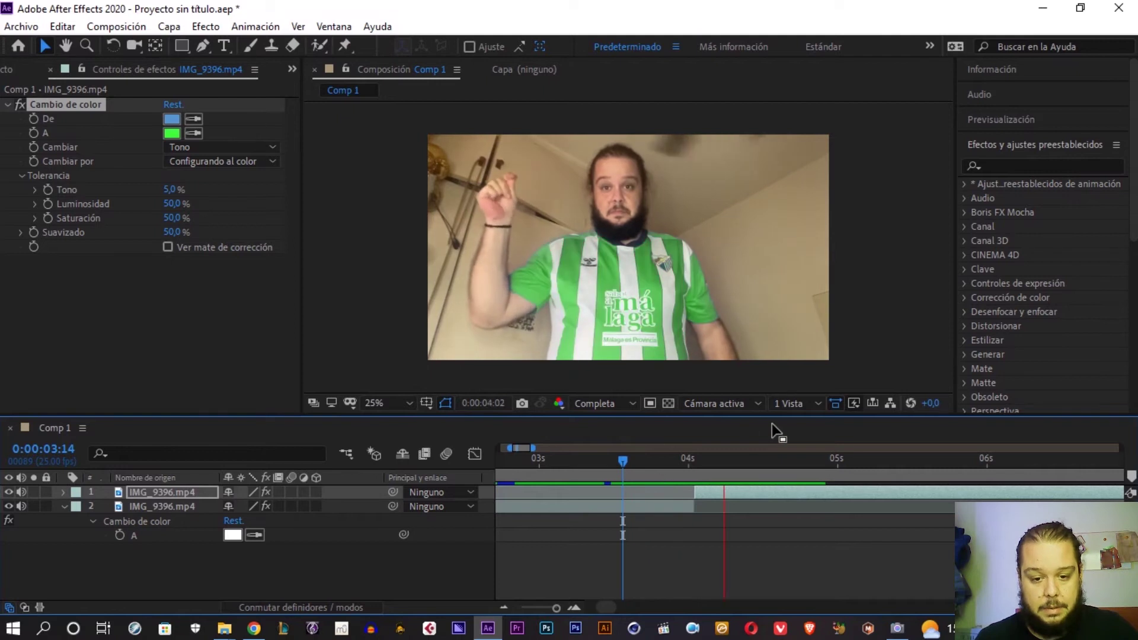
Select the top layer, zoom the timeline out and preview the whole clip
left_click(729, 495)
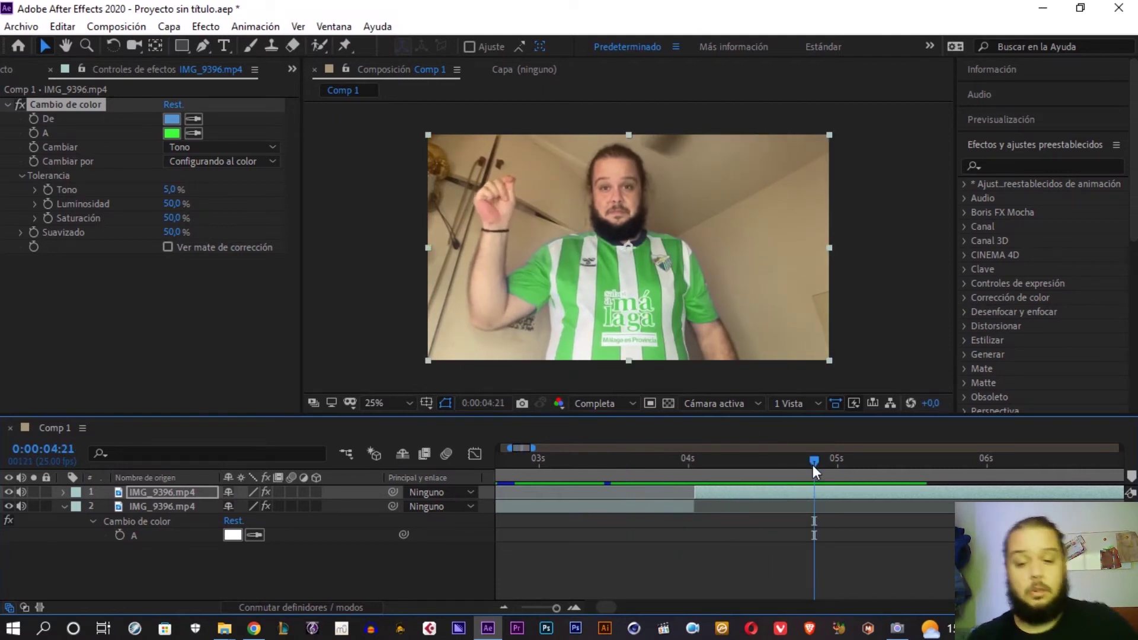
left_click_drag(813, 464, 895, 456)
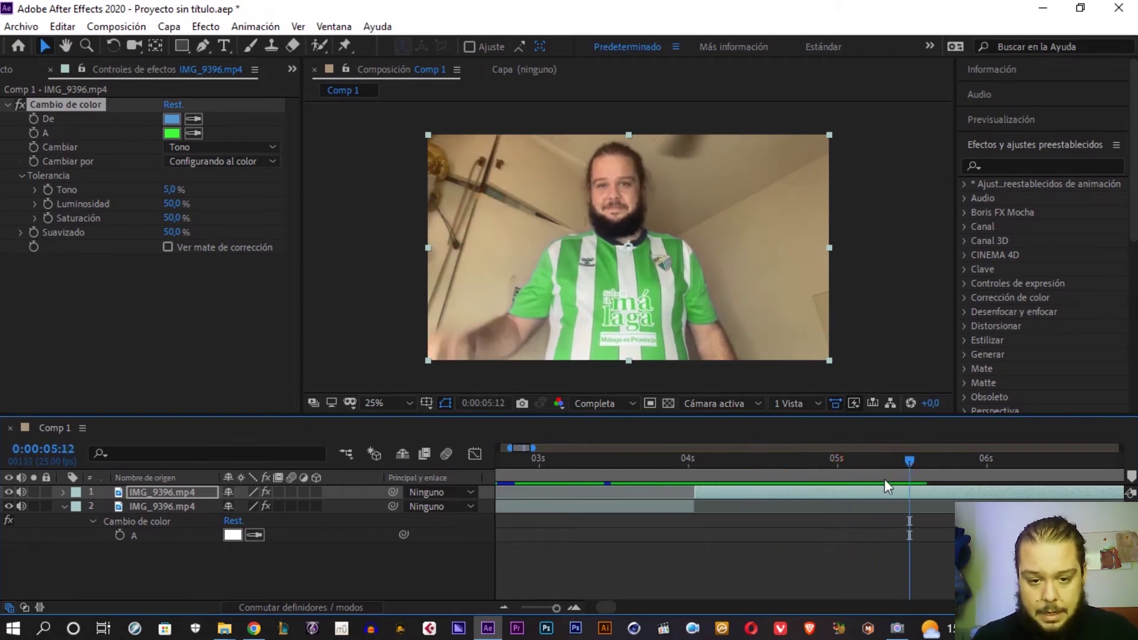
key("minus")
key("minus")
key("minus")
key("space")
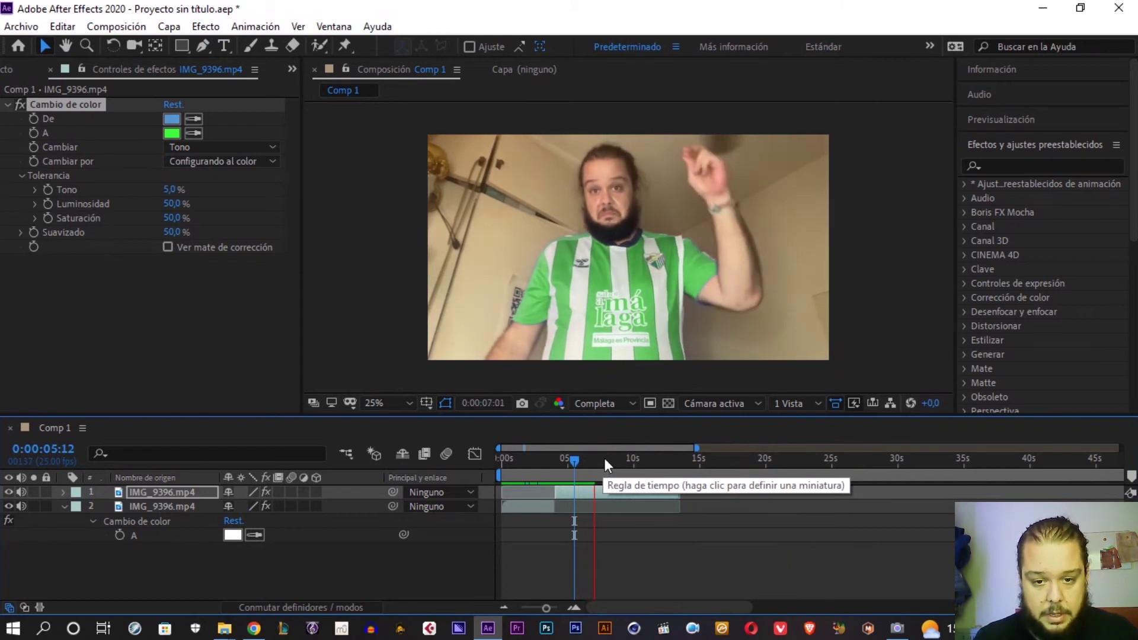
key("space")
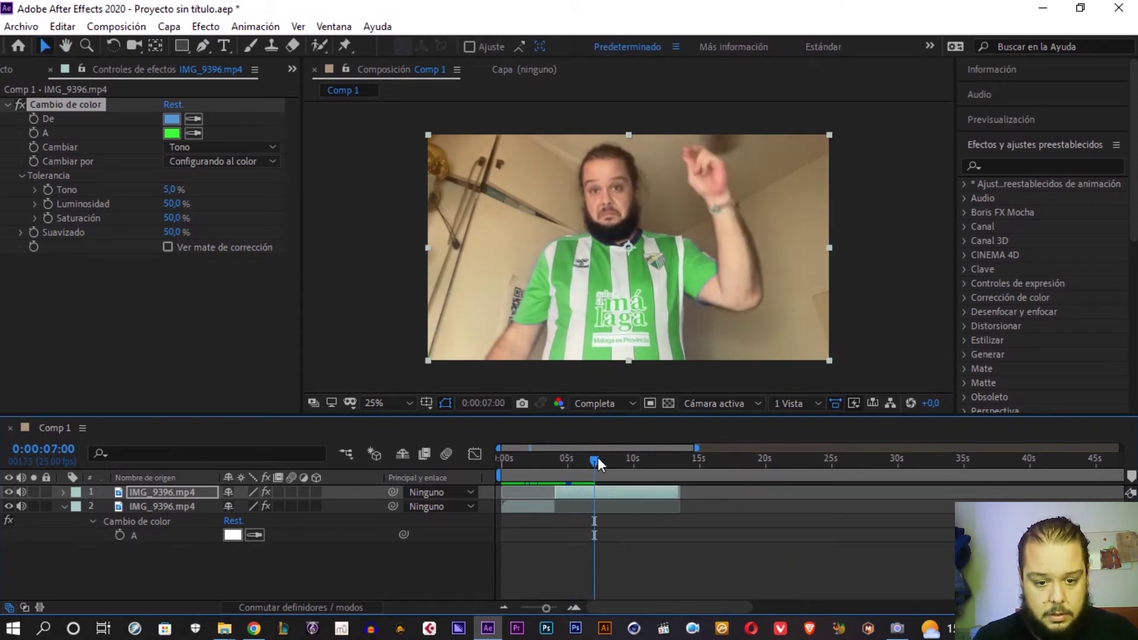
Place the playhead at 0:00:07:04, just before 7 seconds, and select the top video layer
left_click_drag(597, 457, 585, 458)
key("space")
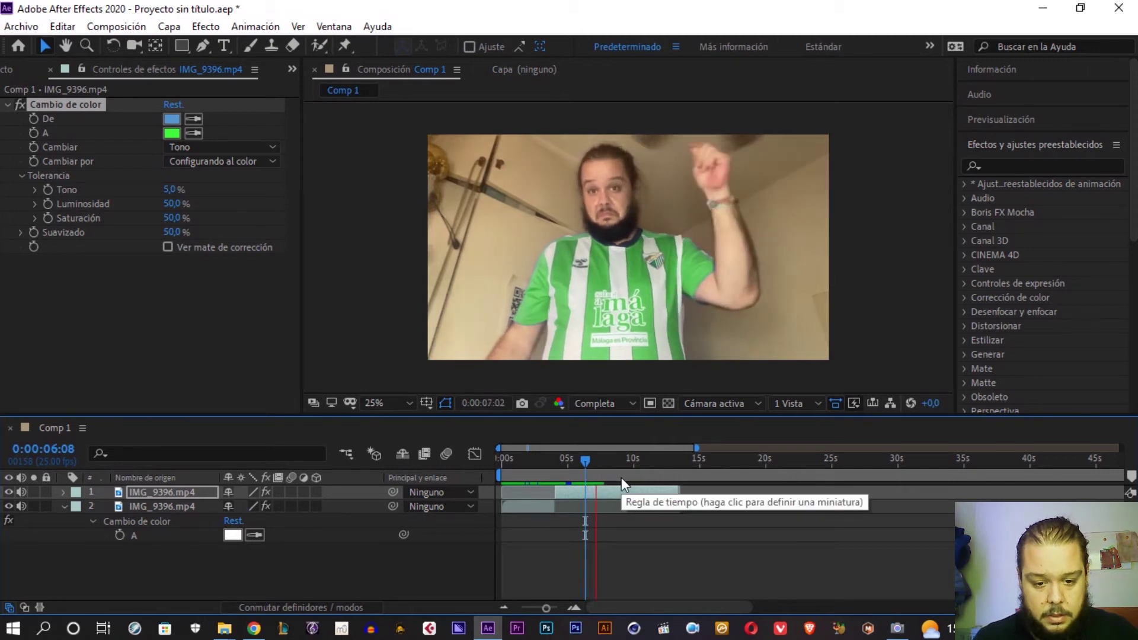
key("space")
scroll(688, 475, "up", 3)
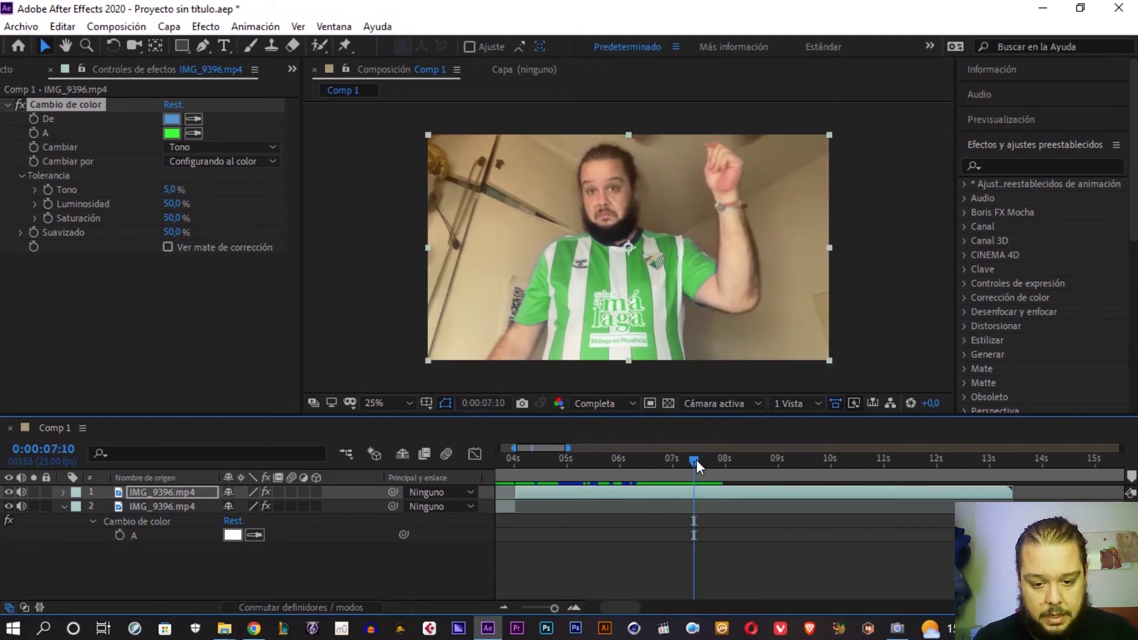
left_click_drag(696, 460, 670, 460)
key("space")
key("space")
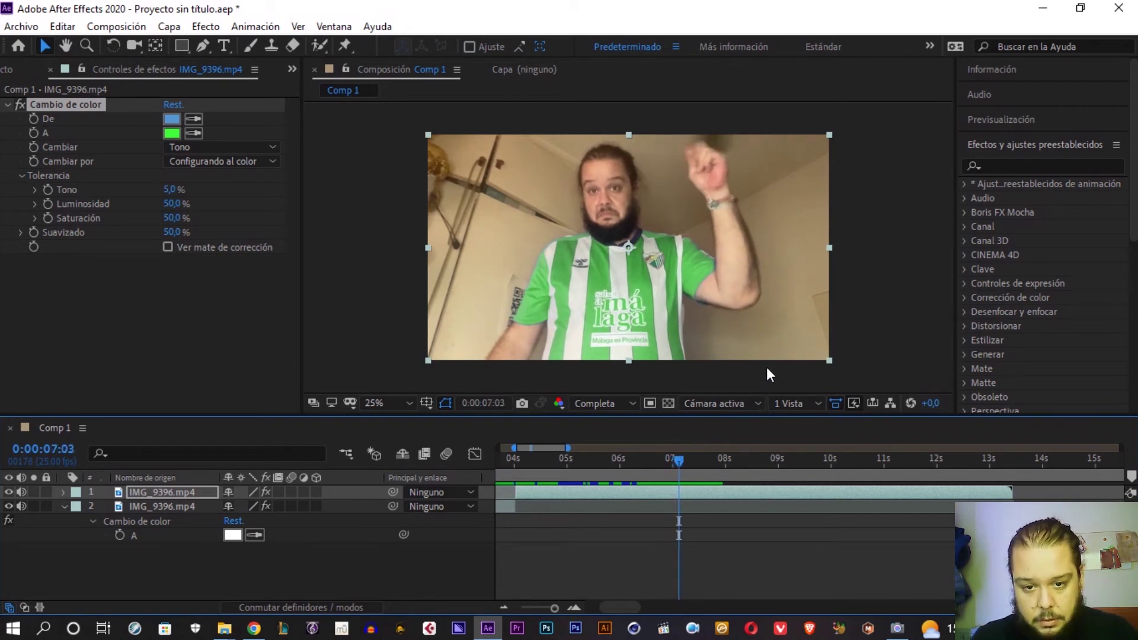
left_click(667, 488)
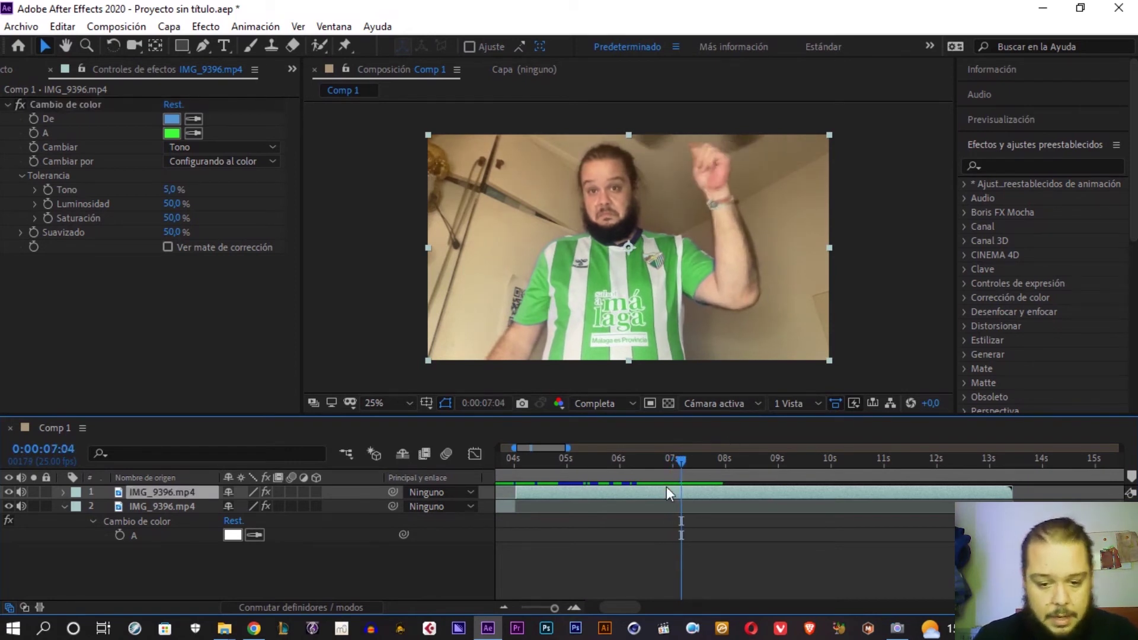
Split the top layer at 7:04, set its target colour to yellow (EAFF3A), and preview from 4 seconds
key("ctrl+d")
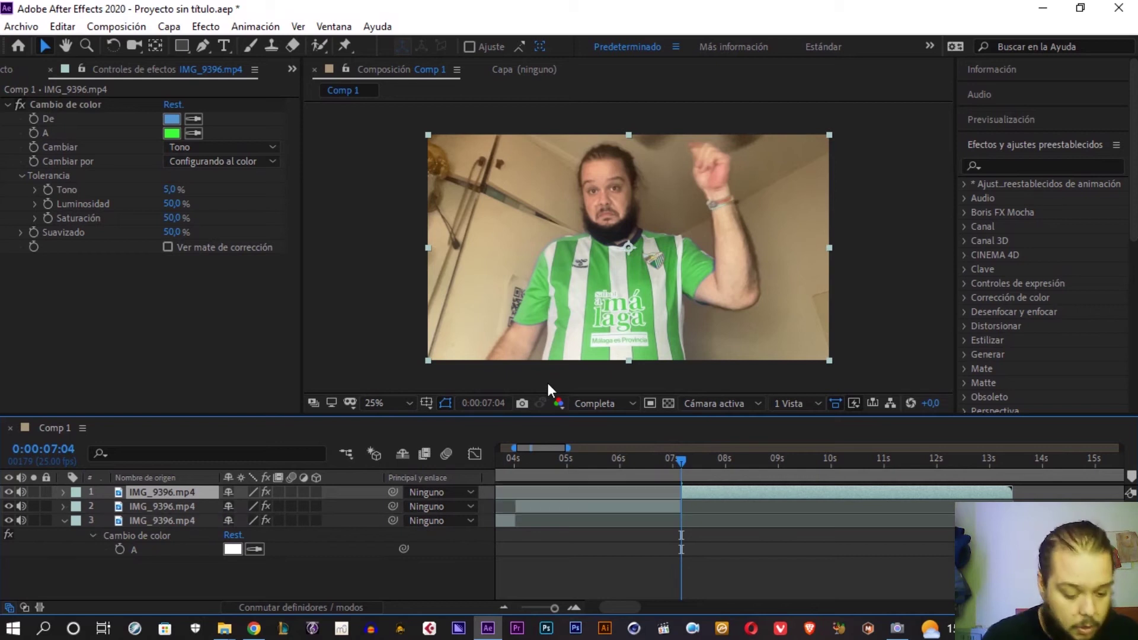
left_click(172, 132)
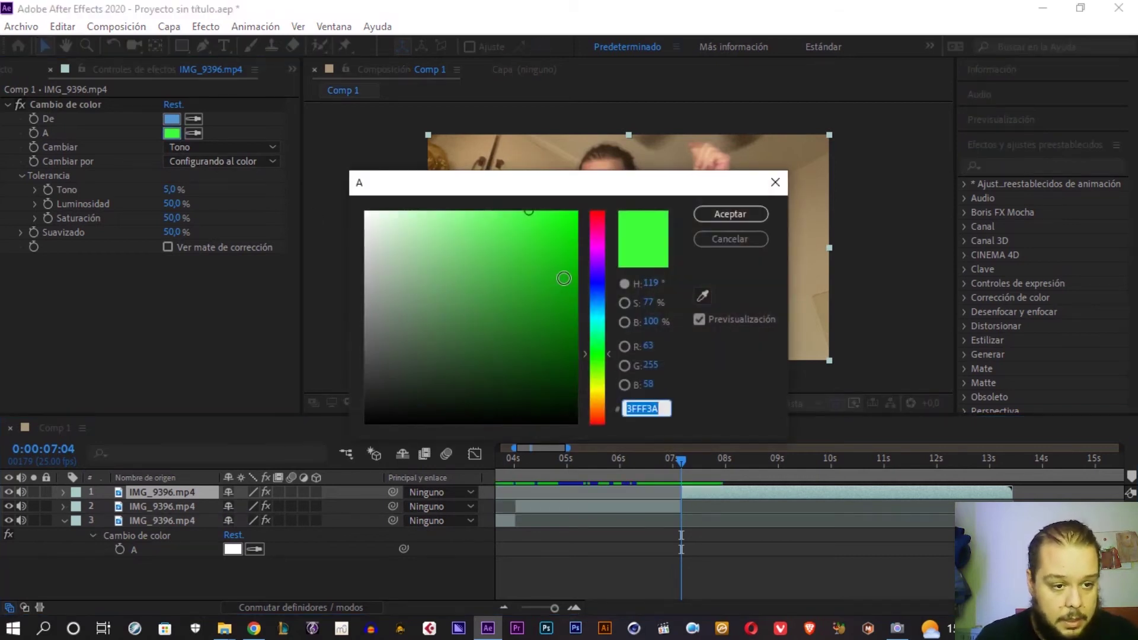
left_click(604, 275)
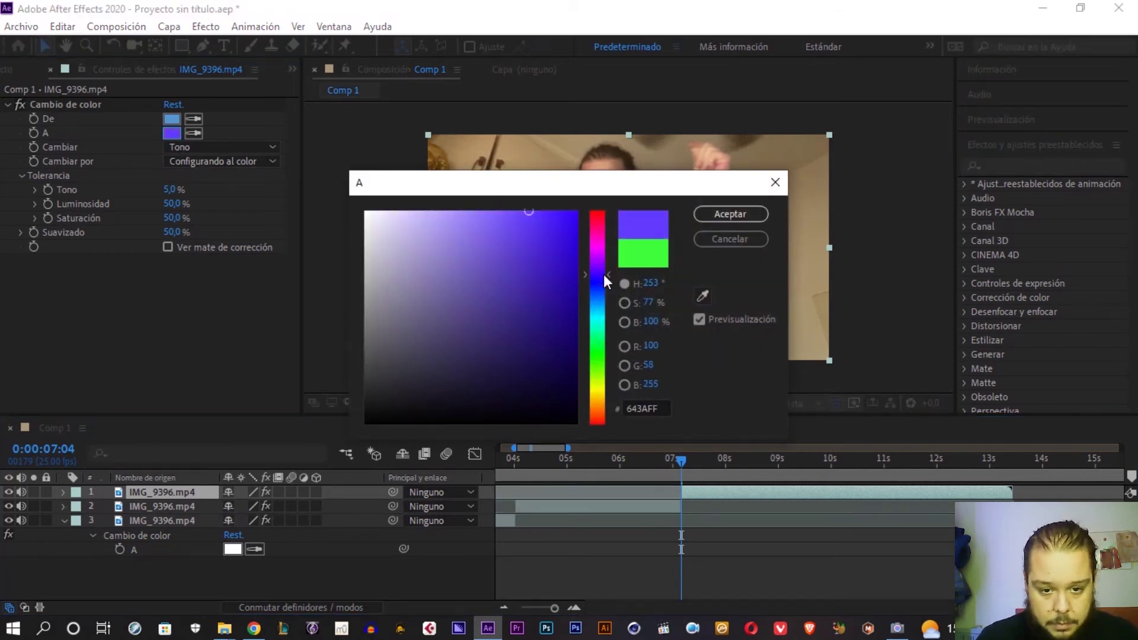
left_click_drag(605, 275, 595, 388)
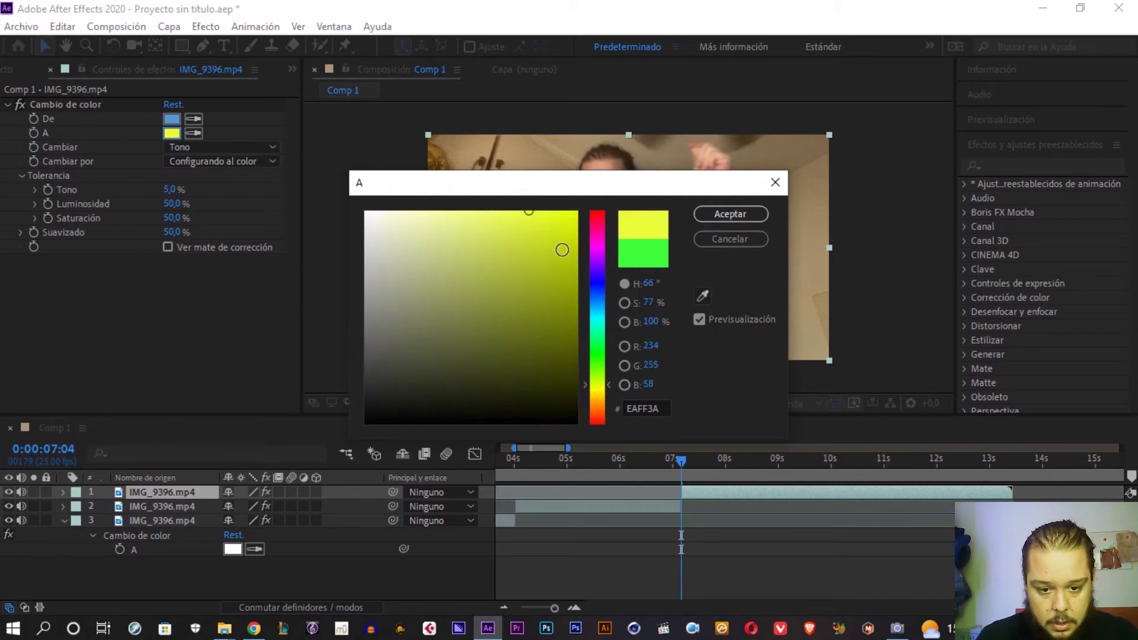
left_click(720, 213)
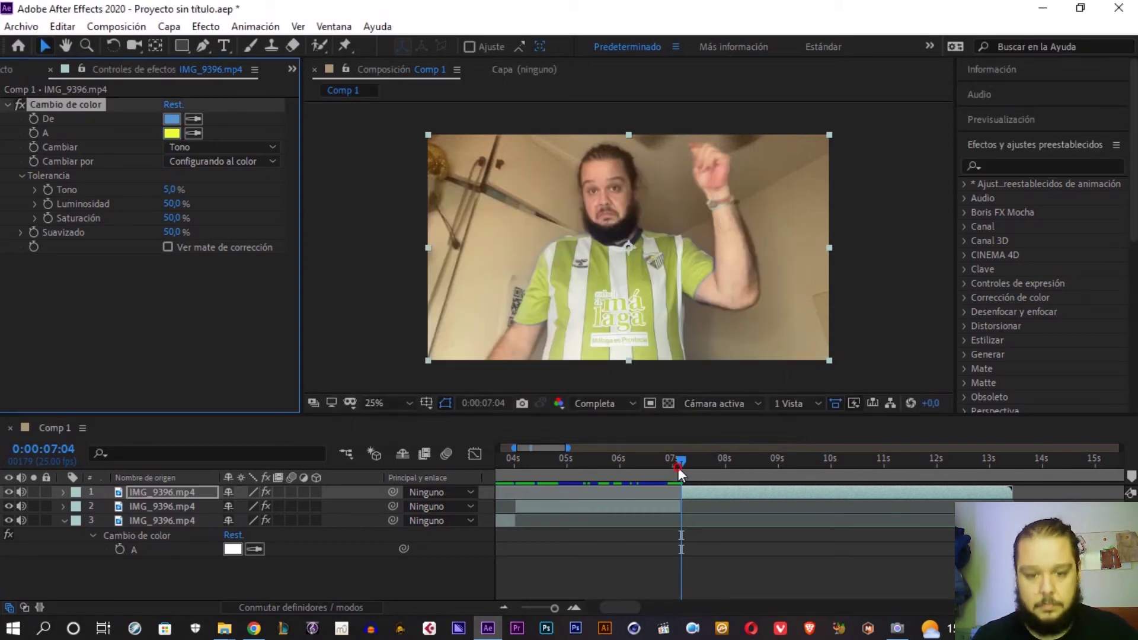
left_click_drag(678, 467, 512, 460)
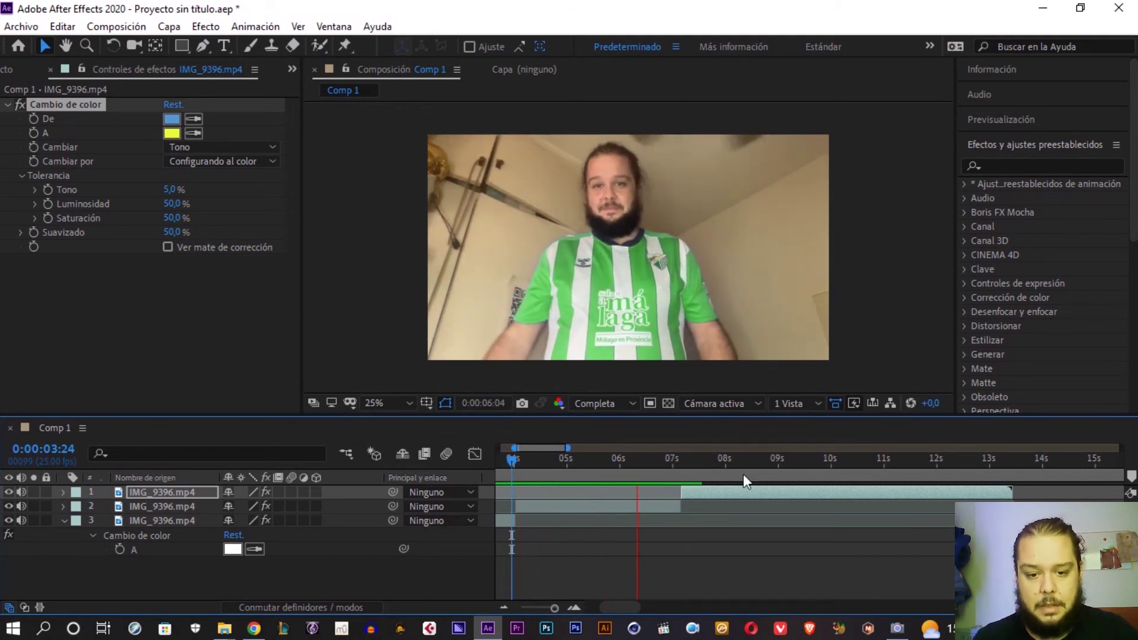
key("space")
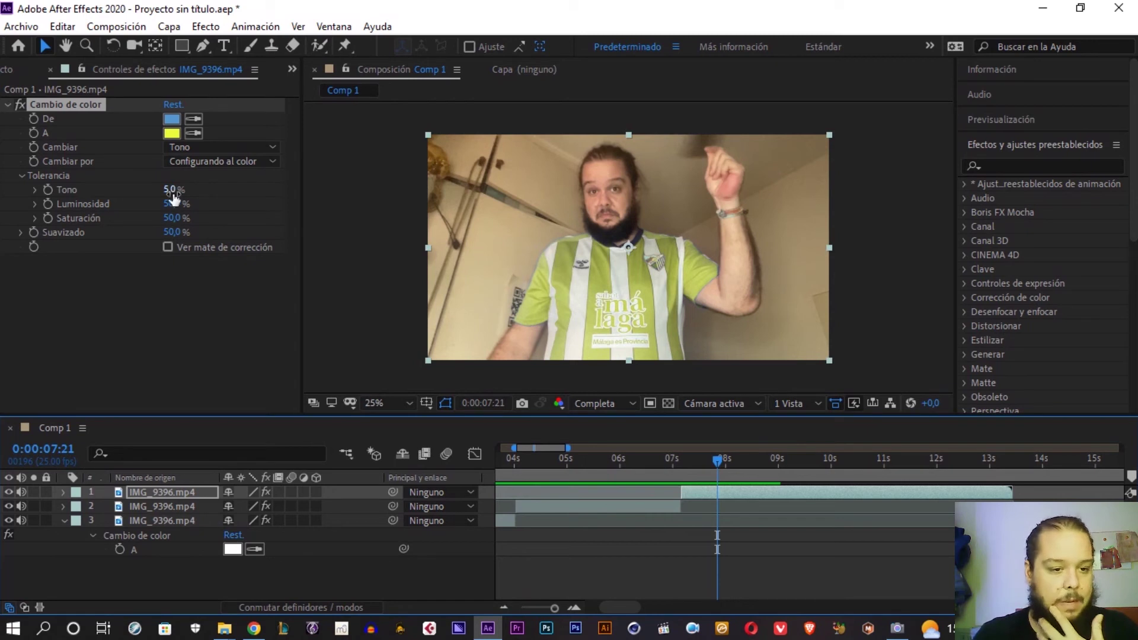
Raise the Tono tolerance to 25,5%, undoing an overshoot, and try a higher luminance tolerance
left_click_drag(171, 190, 211, 194)
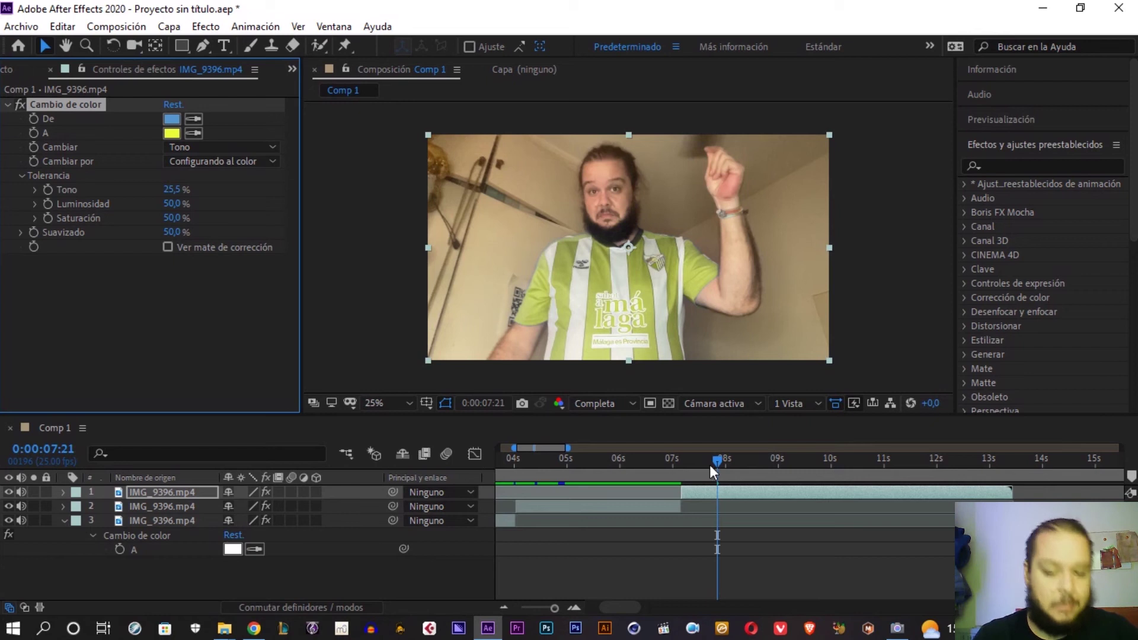
left_click_drag(176, 190, 269, 186)
key("ctrl+z")
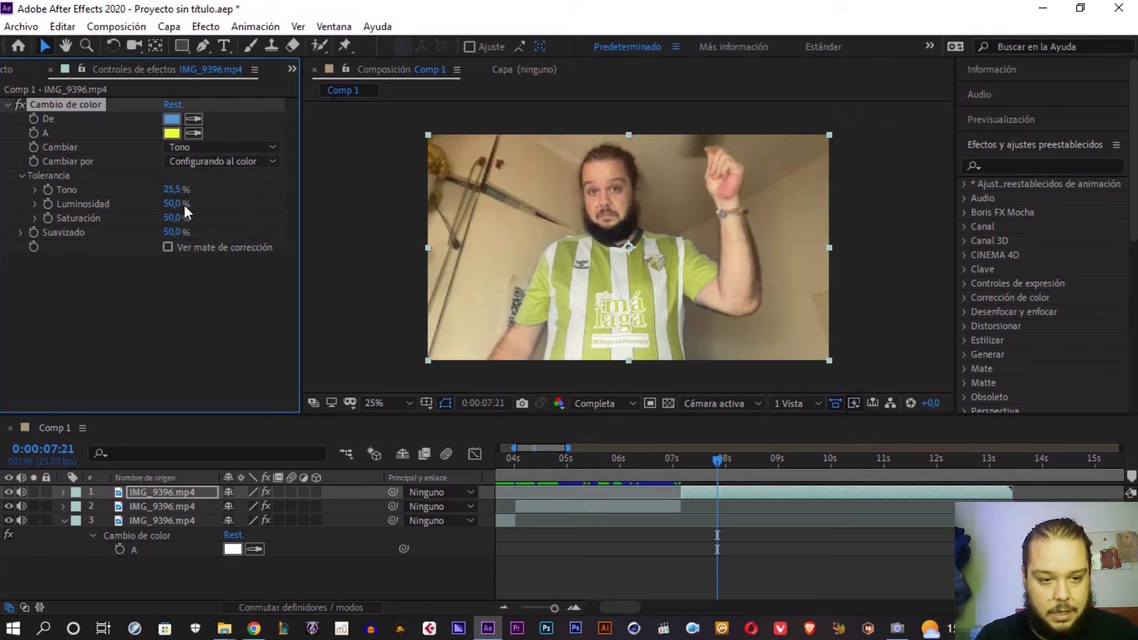
left_click_drag(177, 203, 224, 202)
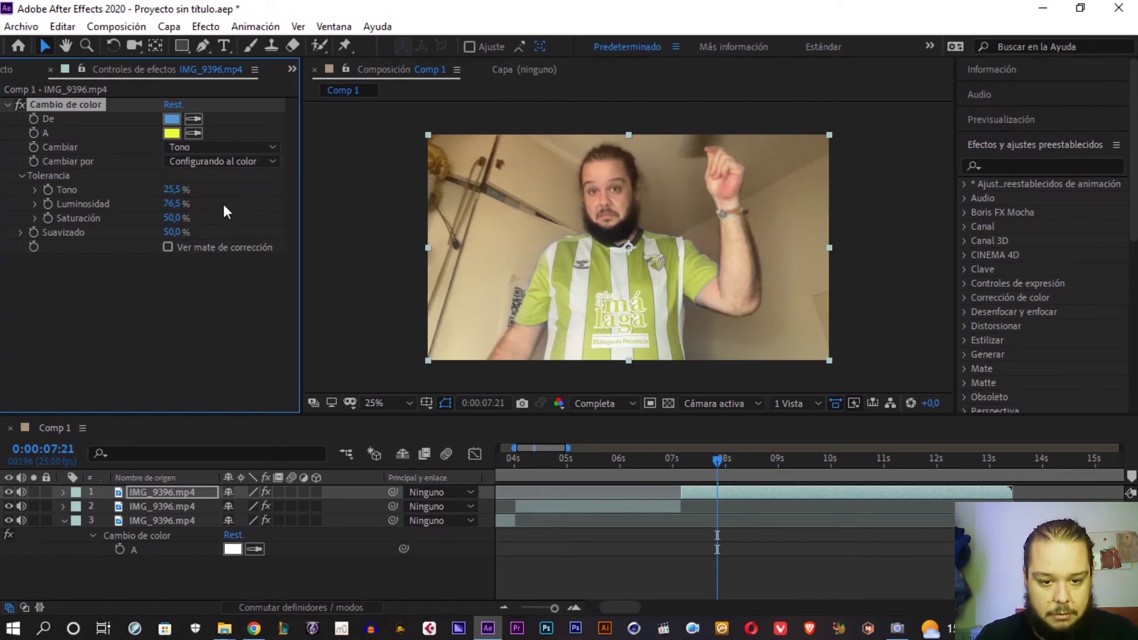
With Ver mate de corrección on, tune Tono tolerance to 39,5%, then turn the matte off
left_click(168, 247)
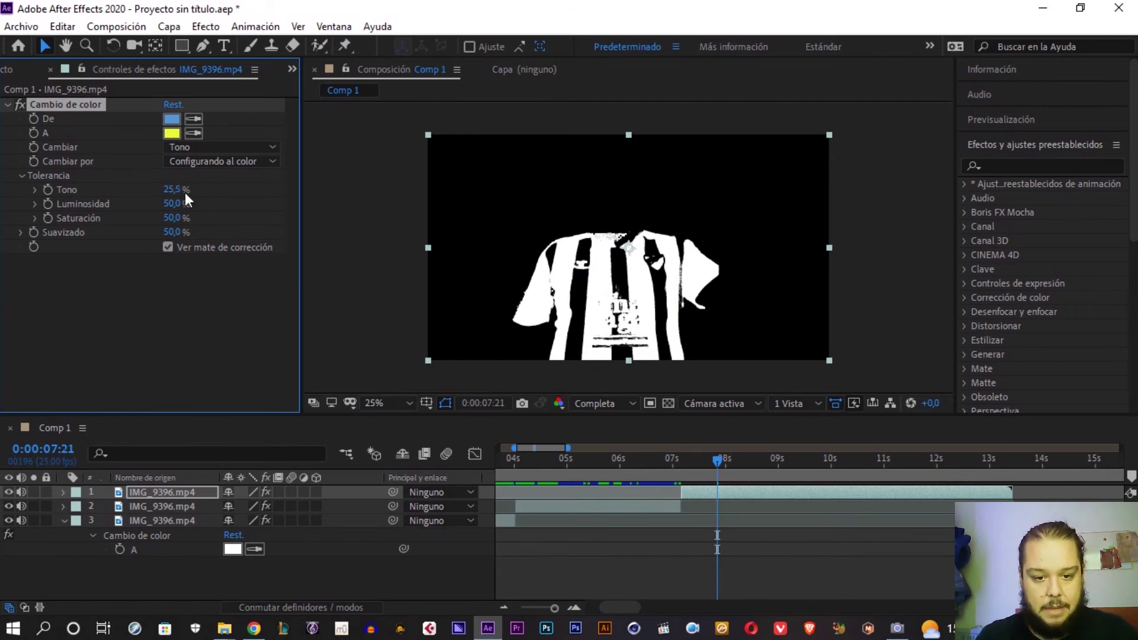
mouse_move(172, 204)
left_mouse_down()
mouse_move(260, 205)
mouse_move(221, 208)
mouse_move(203, 195)
left_mouse_up()
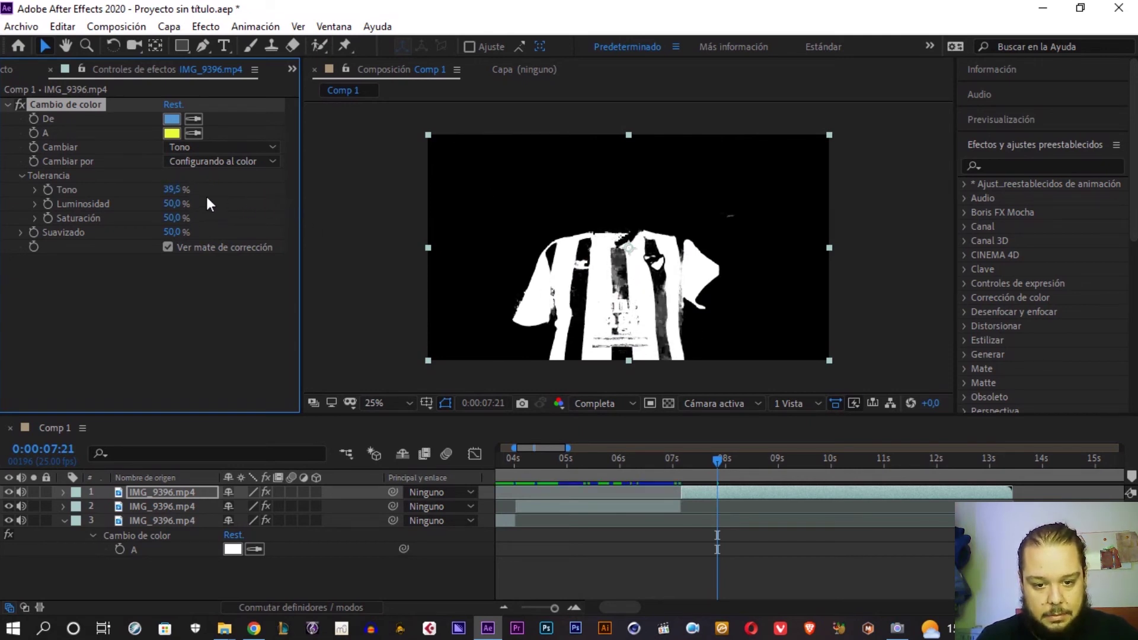
left_click_drag(178, 189, 191, 188)
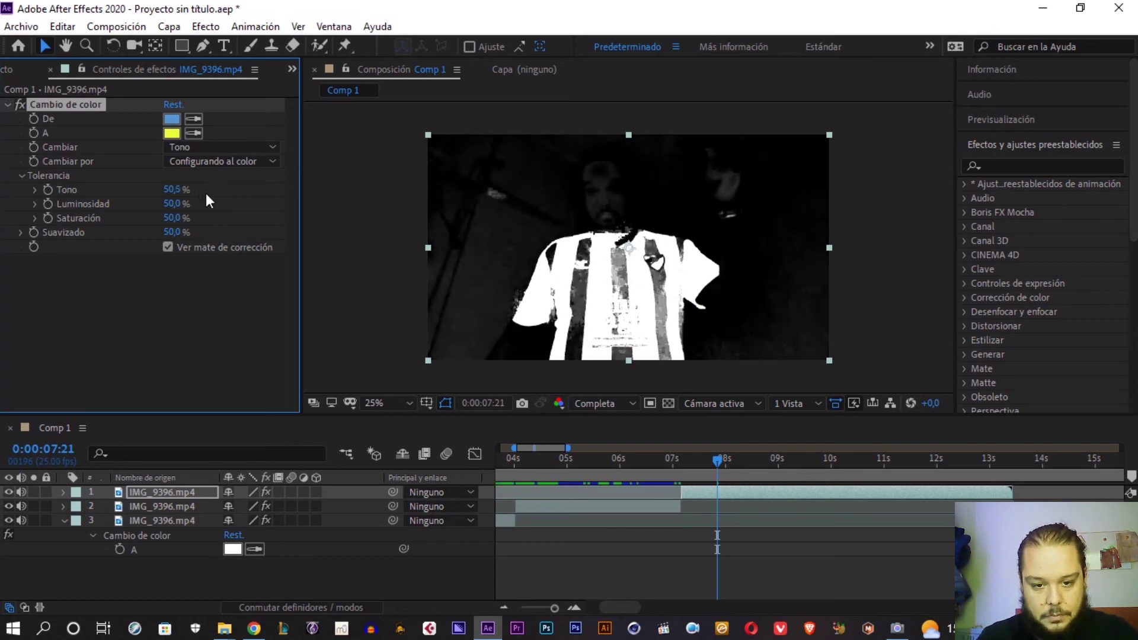
key("ctrl+z")
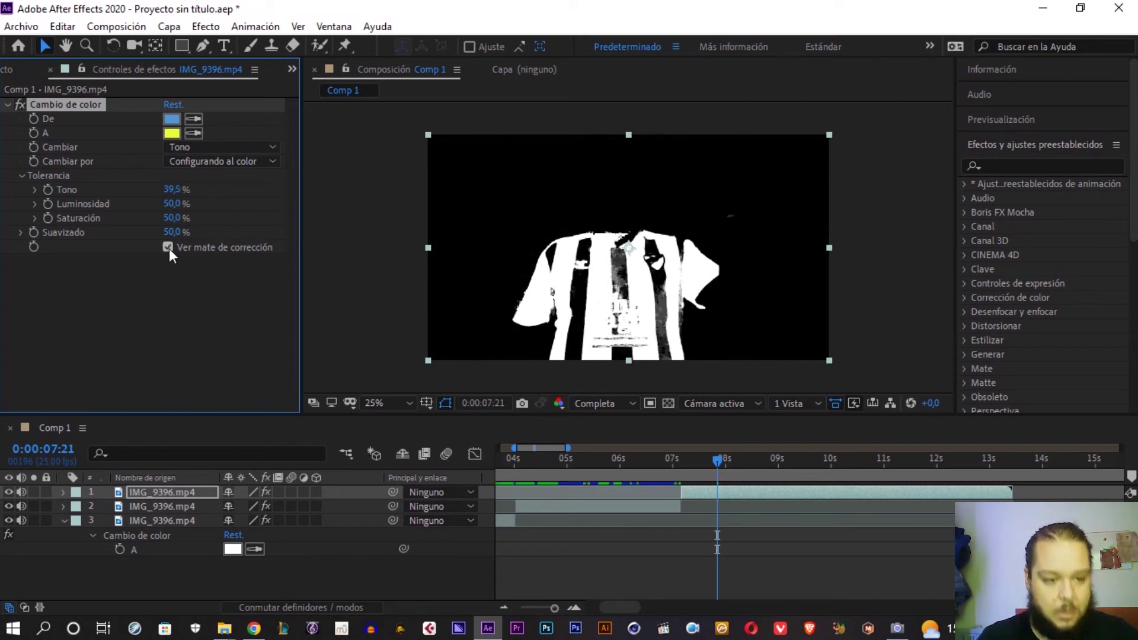
left_click(168, 246)
left_click_drag(717, 461, 675, 462)
left_click(575, 461)
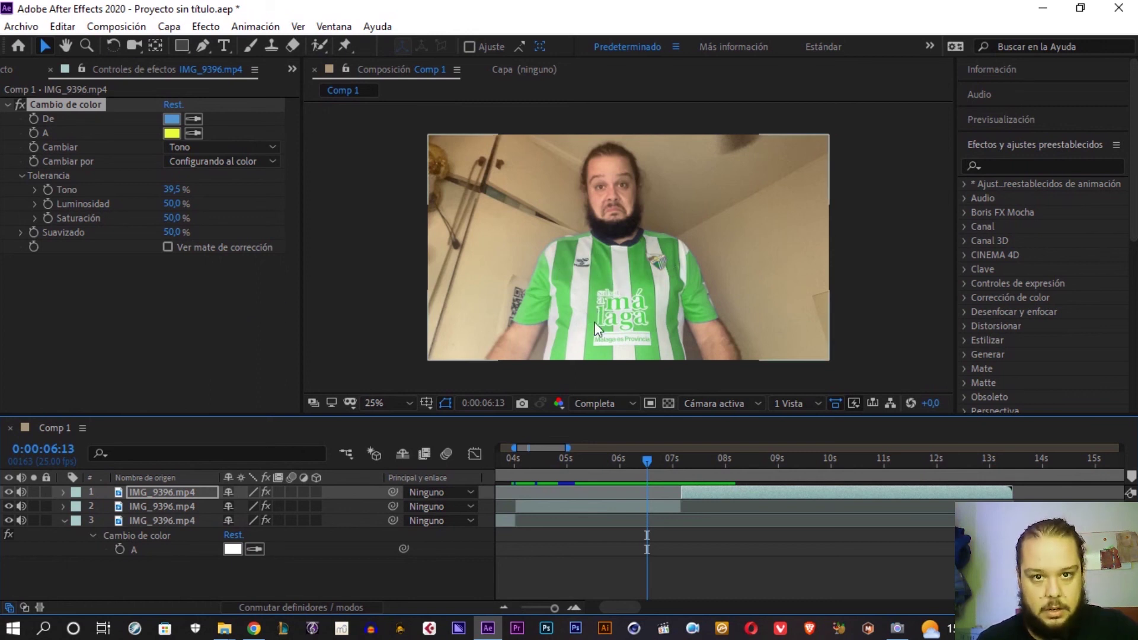
left_click_drag(646, 462, 550, 461)
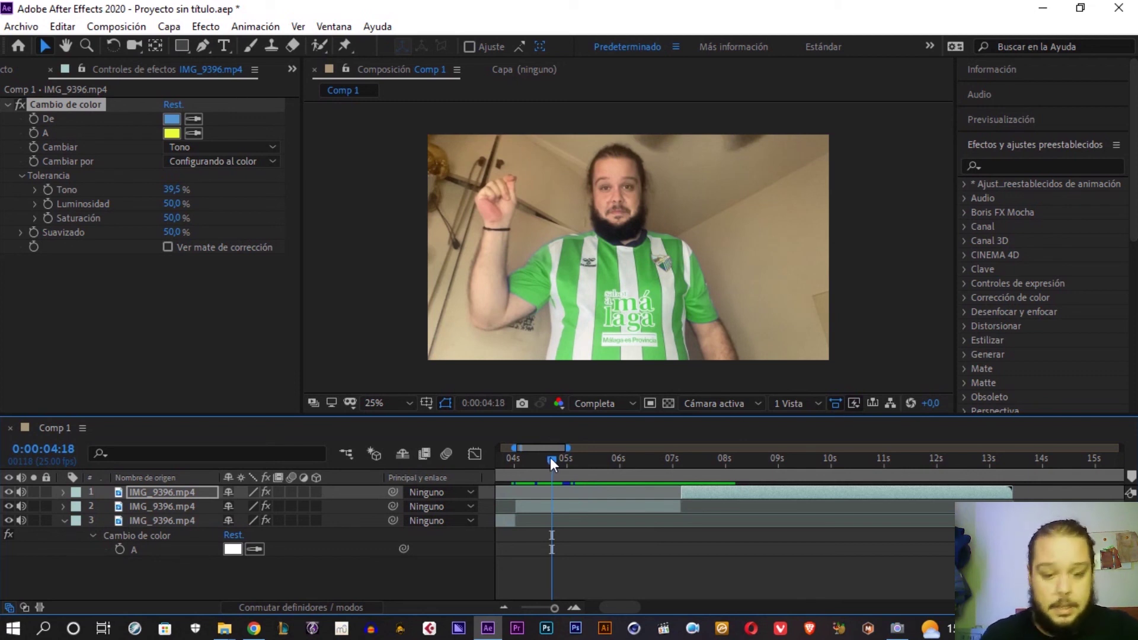
left_click_drag(550, 457, 429, 505)
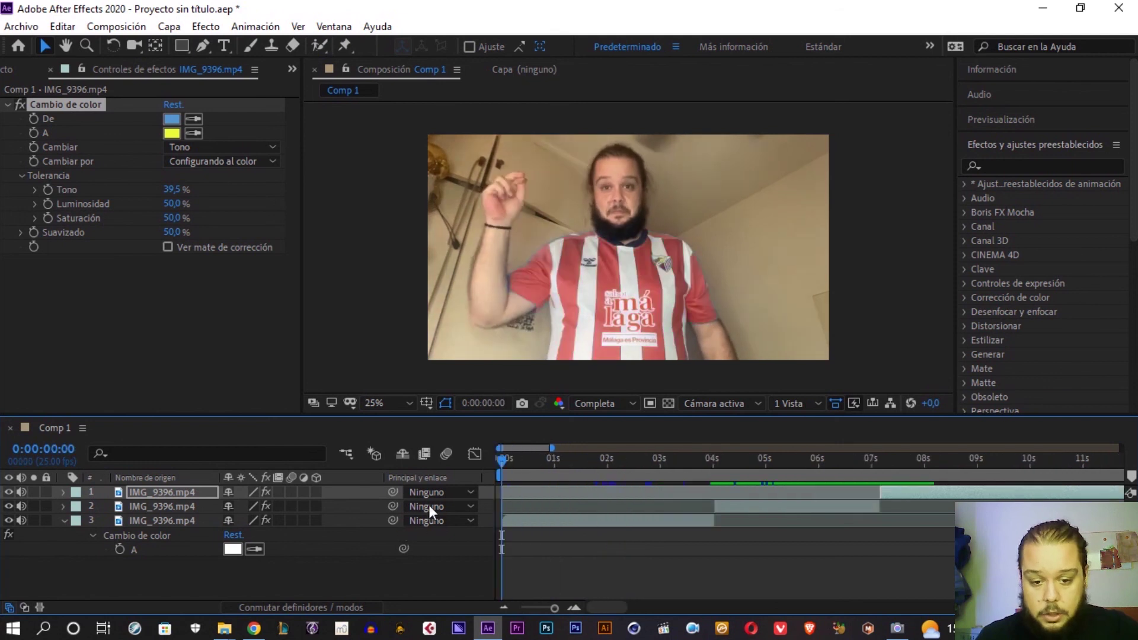
scroll(634, 528, "down", 3)
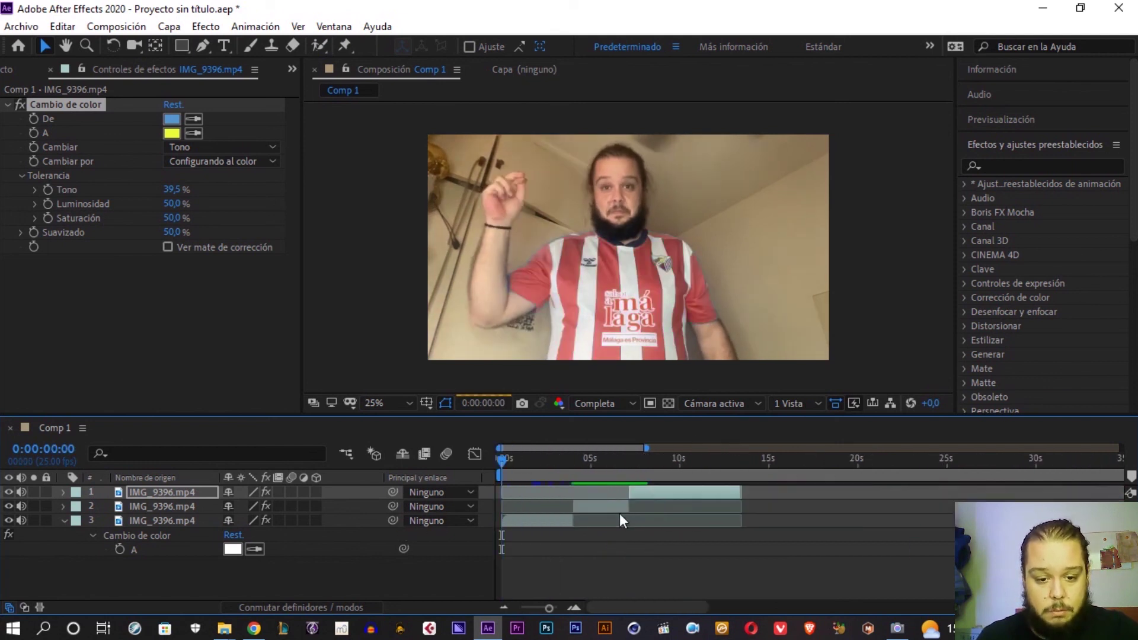
key("space")
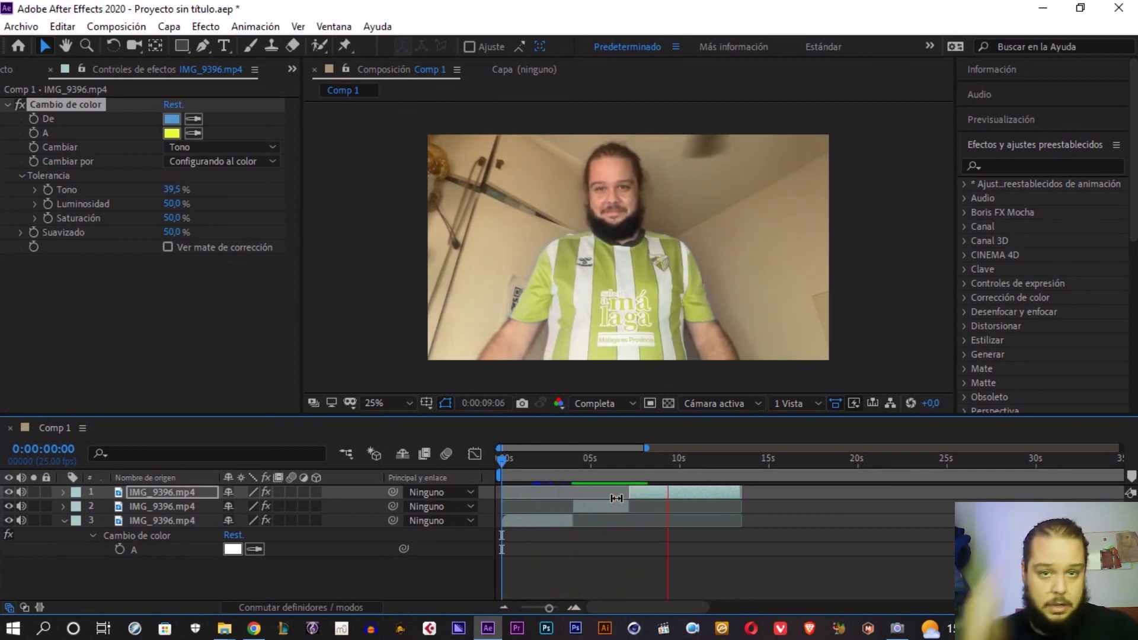
key("space")
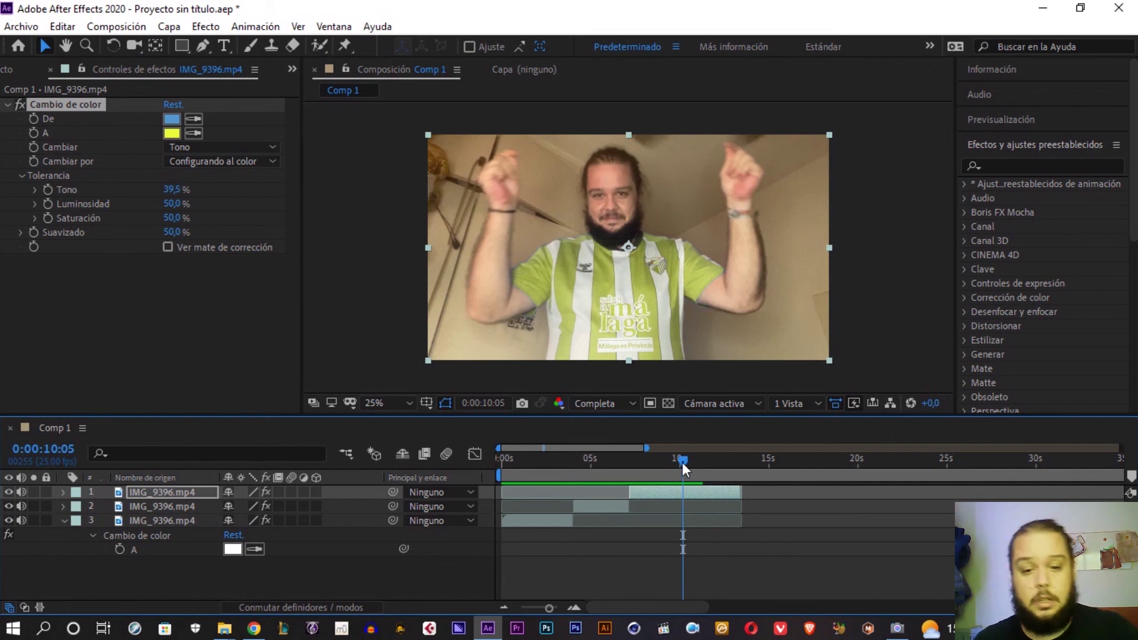
left_click_drag(682, 462, 665, 460)
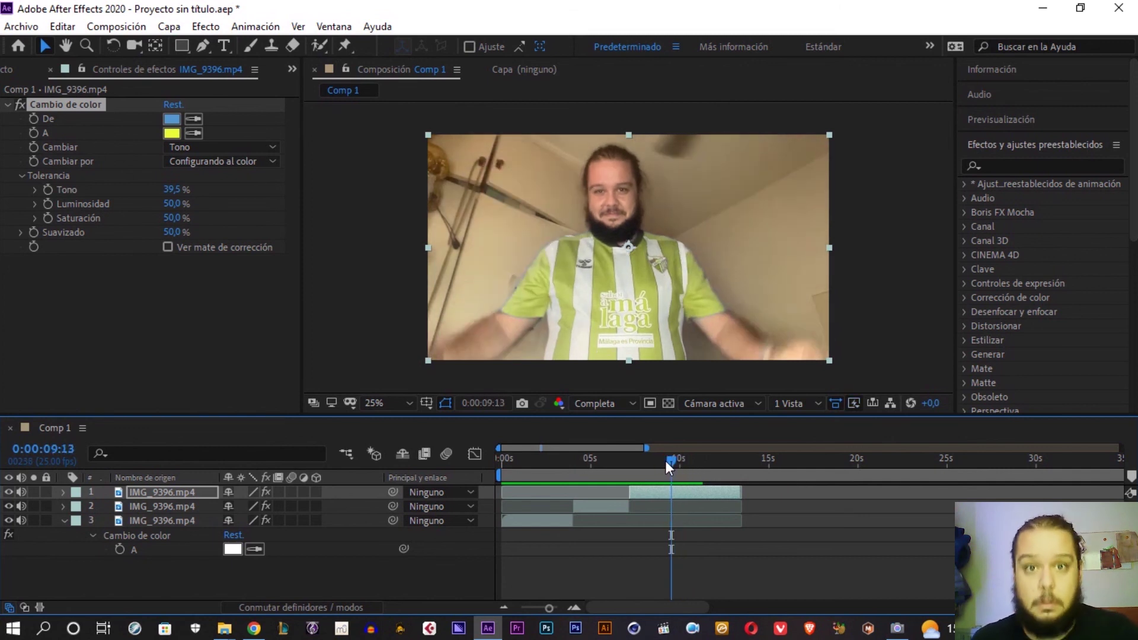